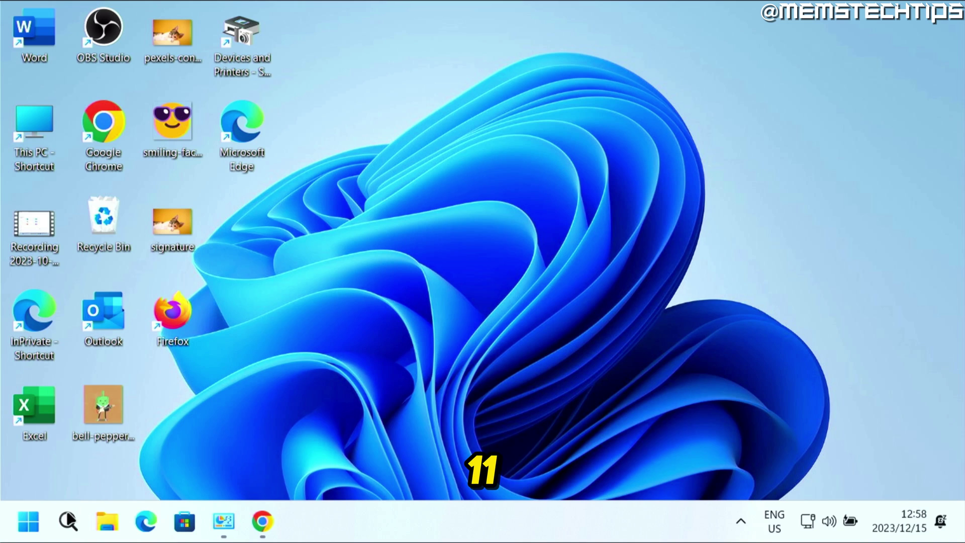
Step: Open Device Manager from the Start quick menu and turn on Show hidden devices
right_click(28, 528)
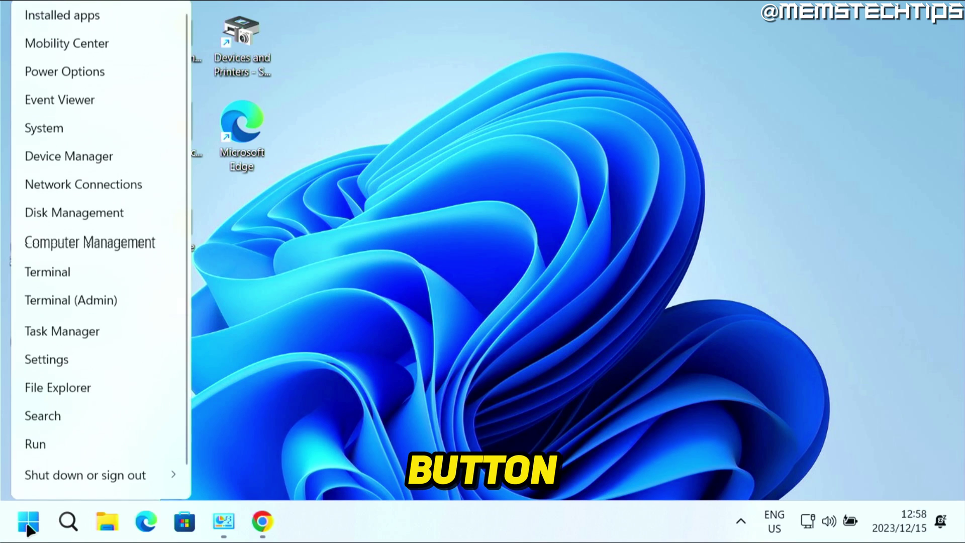
click(104, 166)
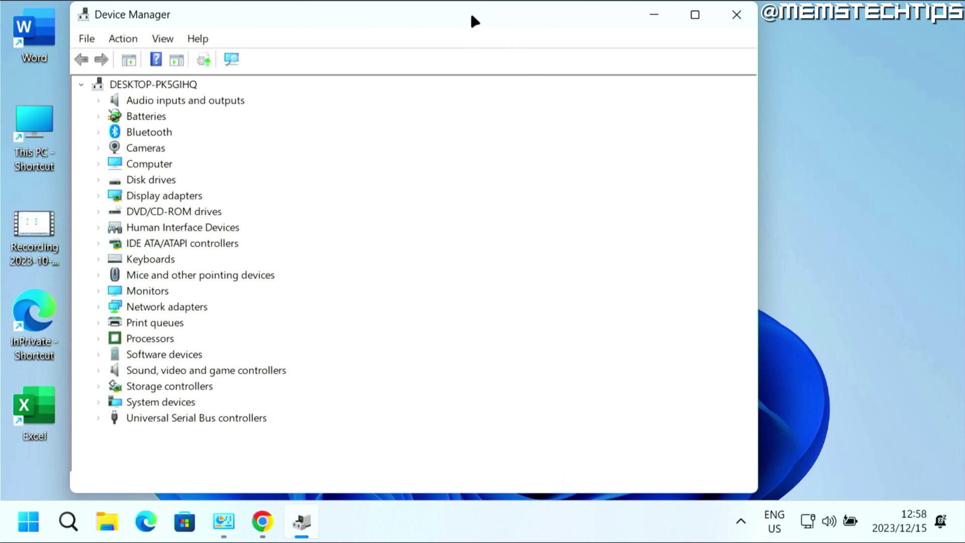
drag(431, 23, 493, 26)
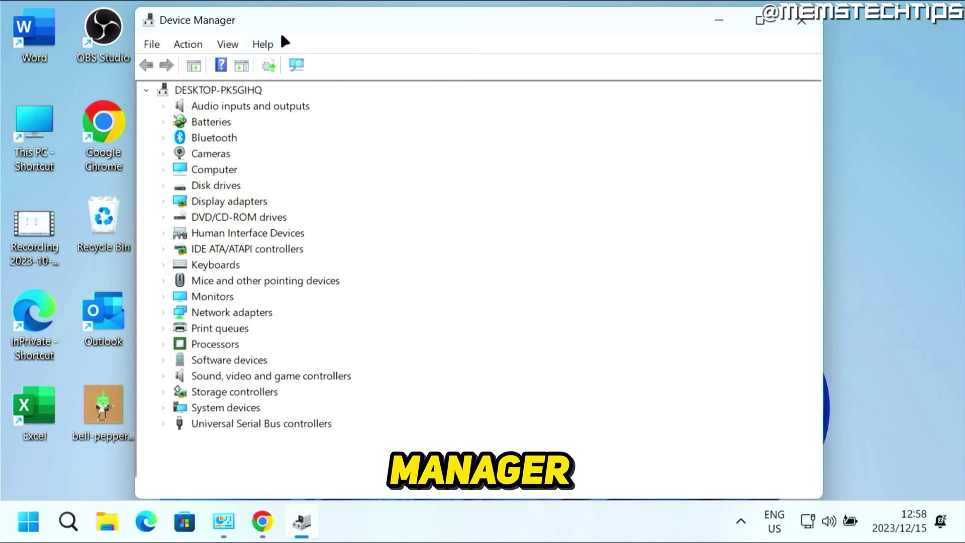
click(227, 45)
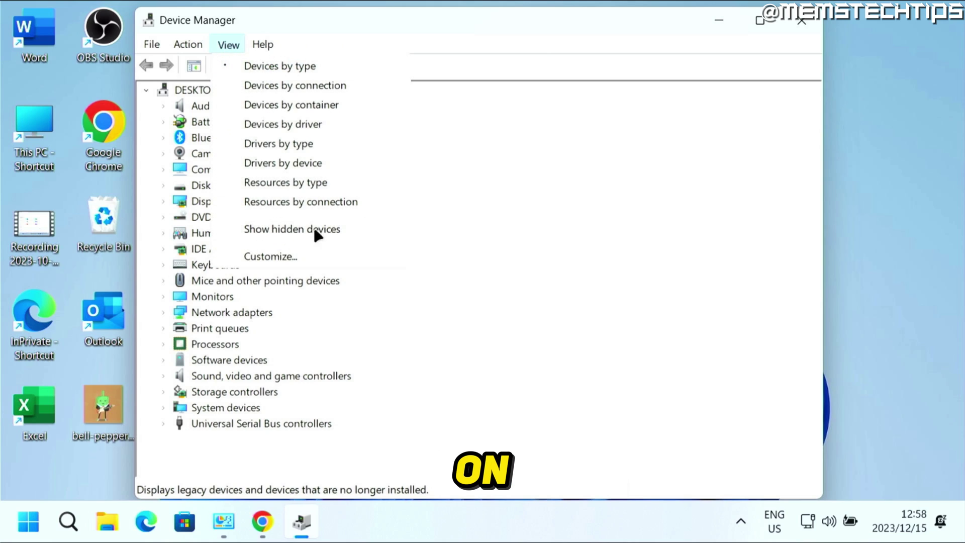
click(288, 229)
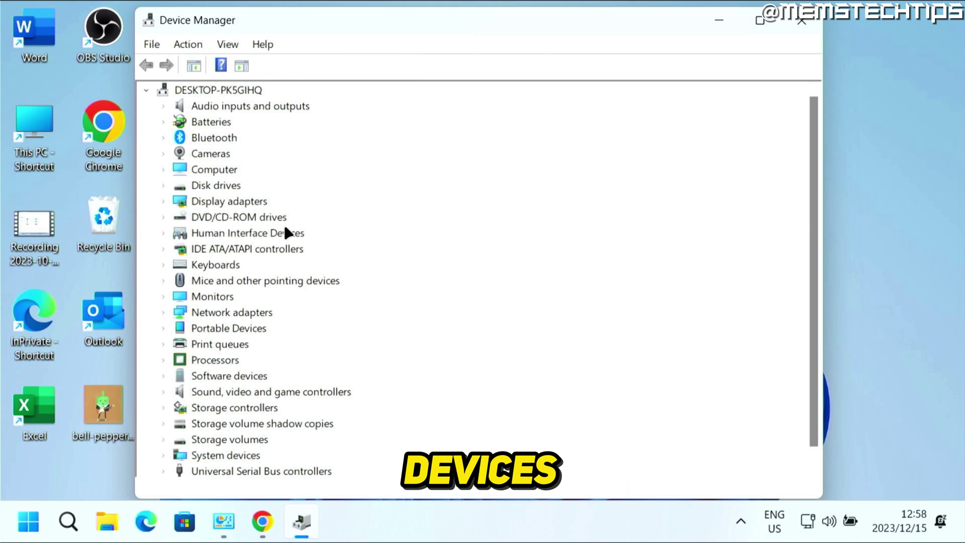
Step: Expand Bluetooth, inspect its devices including the Realtek Bluetooth 4.0 Adapter, then minimize Device Manager
double_click(214, 141)
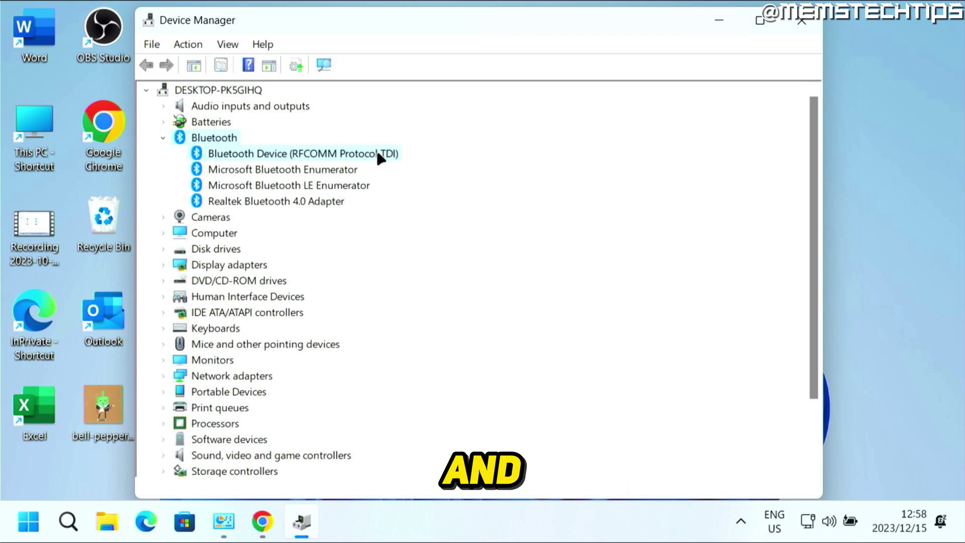
click(391, 154)
click(335, 173)
click(333, 188)
click(316, 207)
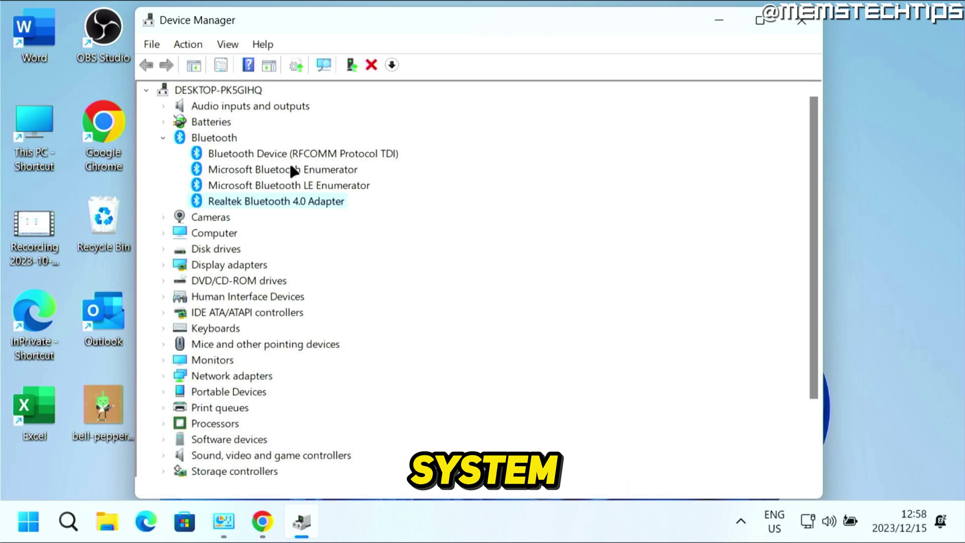
click(207, 141)
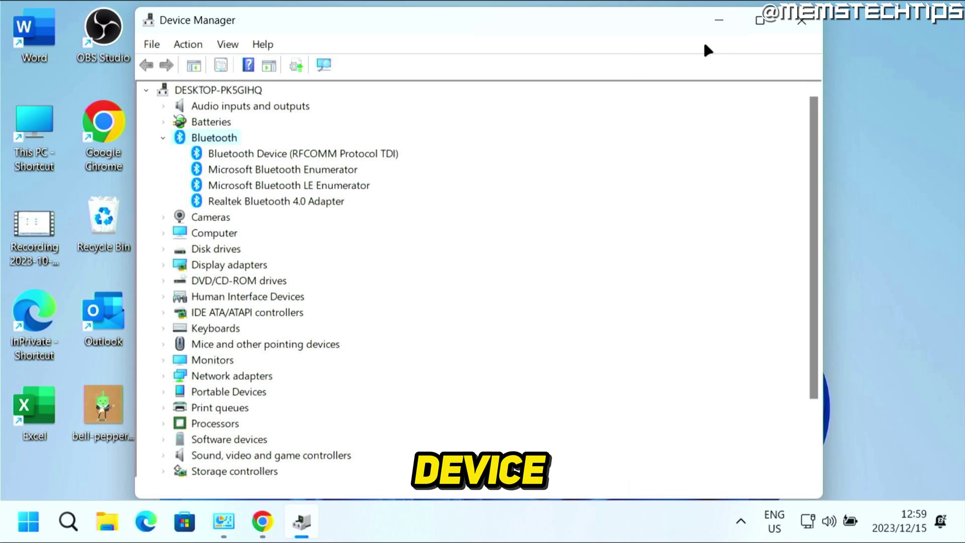
click(719, 20)
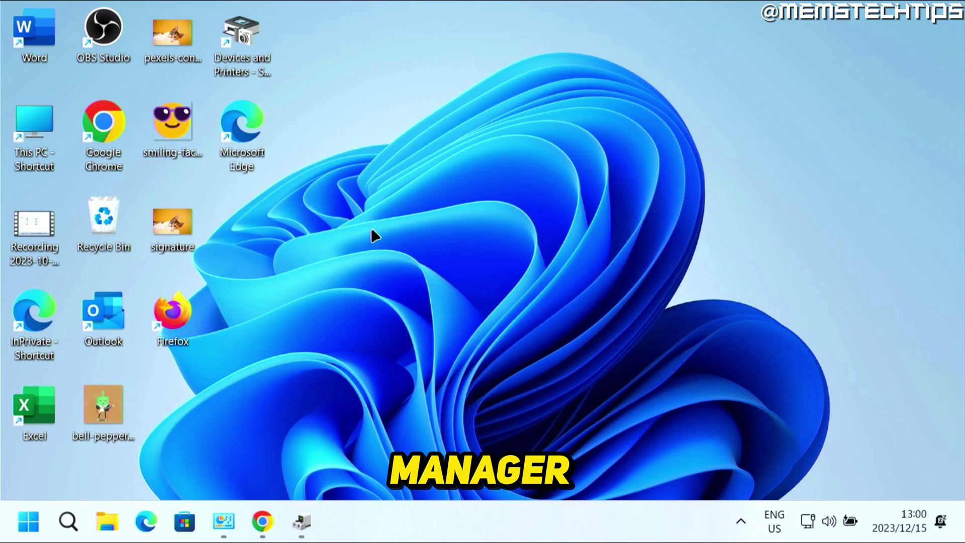
Step: In Chrome, go to the snappy-driver-installer.org download page
click(264, 523)
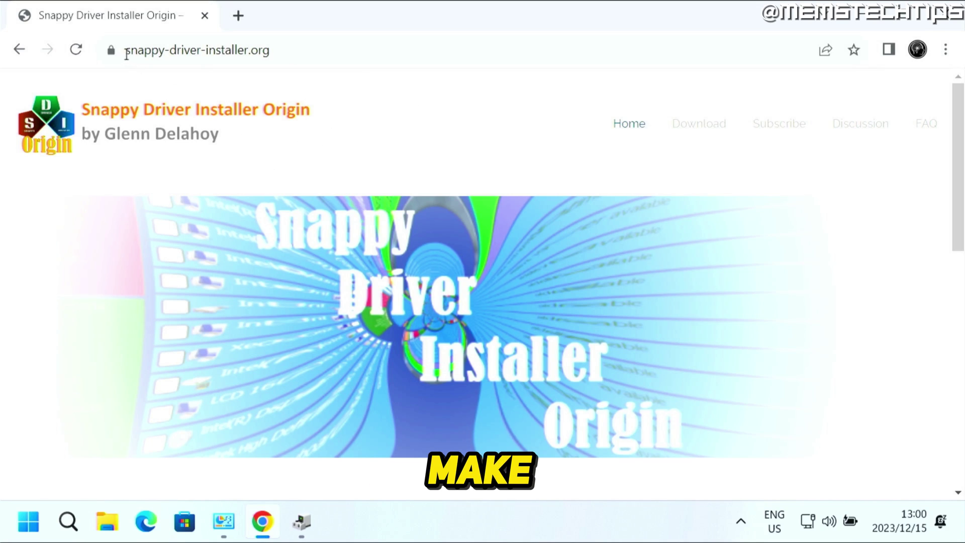
click(278, 52)
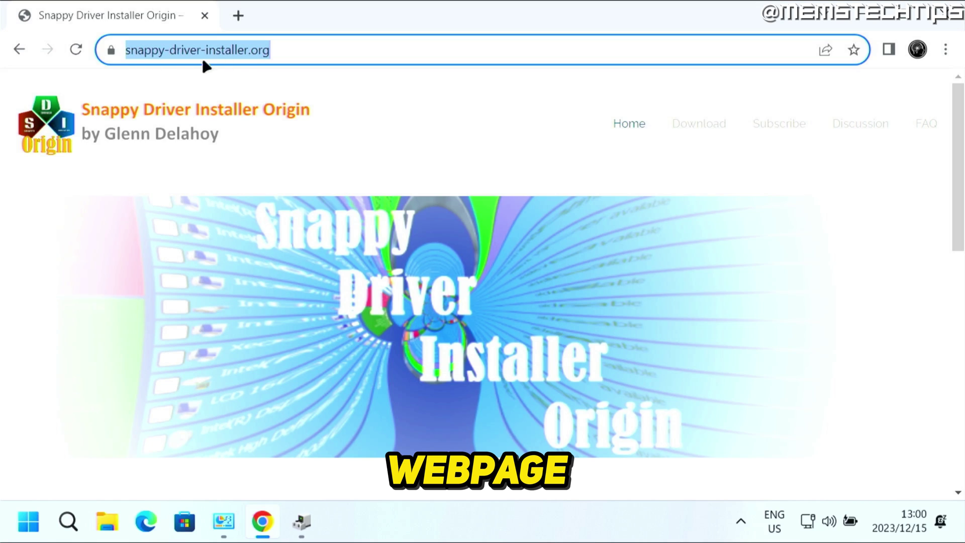
click(268, 80)
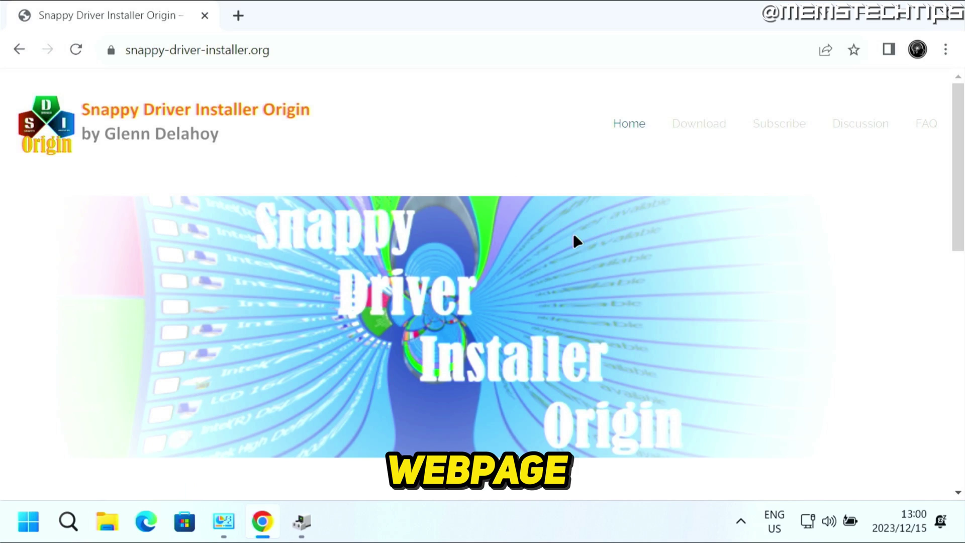
scroll(573, 237, down, 7)
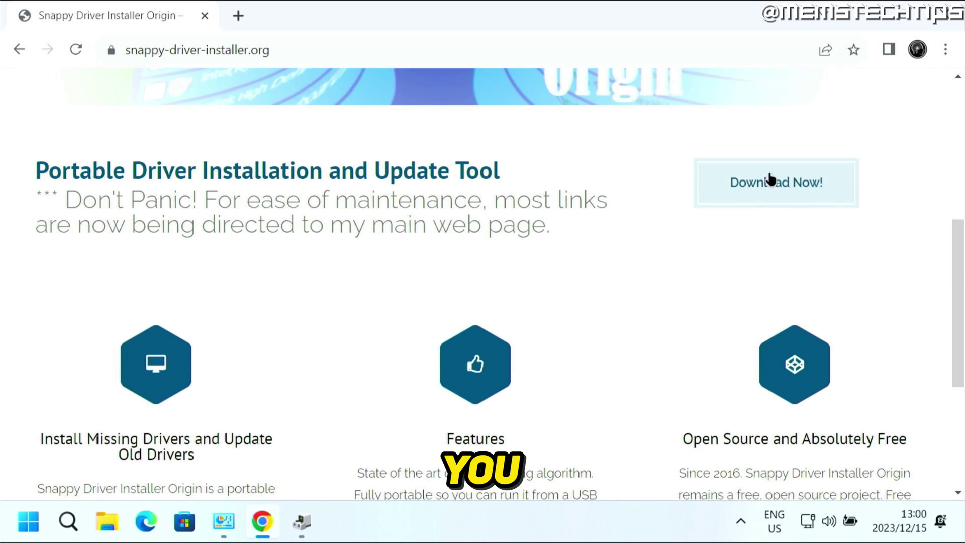
click(802, 189)
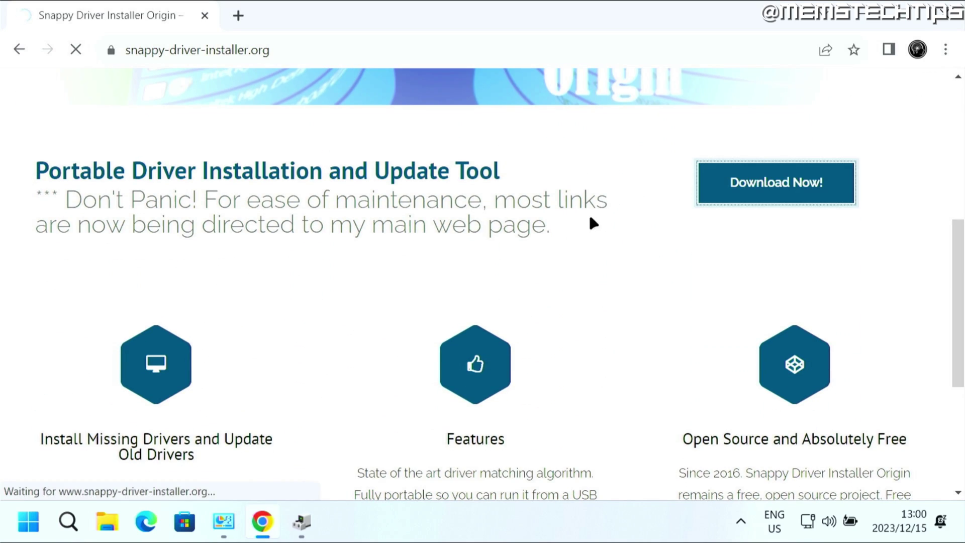
Step: Download the Snappy Driver Installer Origin 1.12.17 zip and show it in the Downloads folder
scroll(523, 227, down, 15)
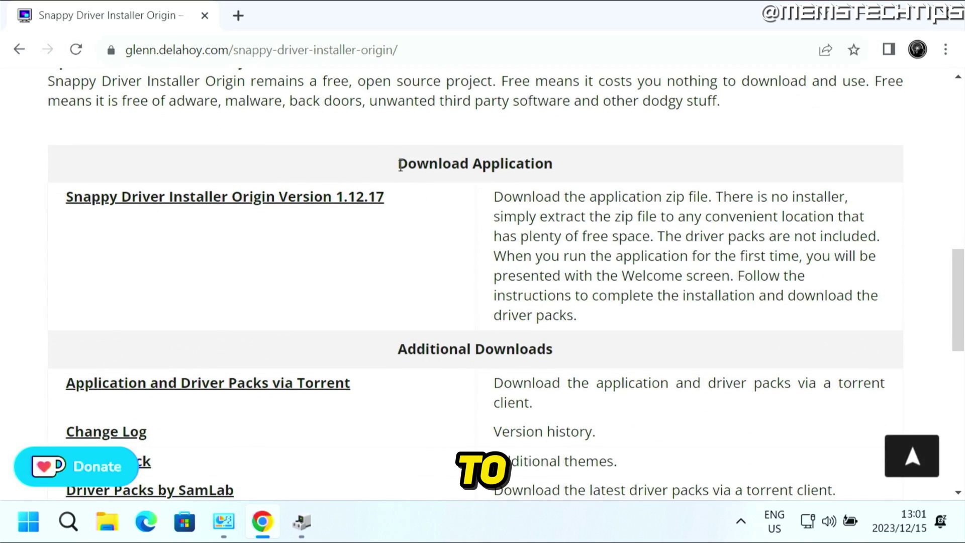
drag(400, 165, 562, 176)
click(222, 242)
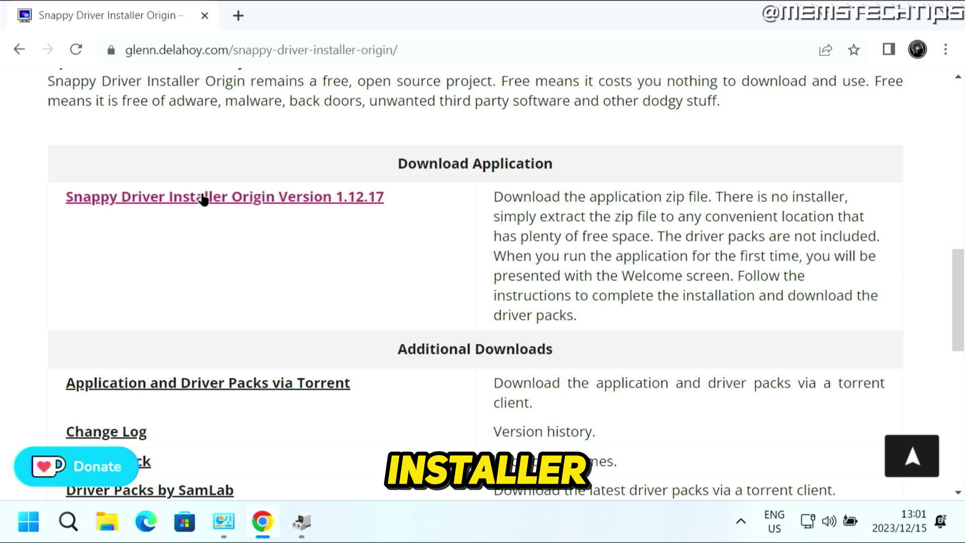
click(220, 202)
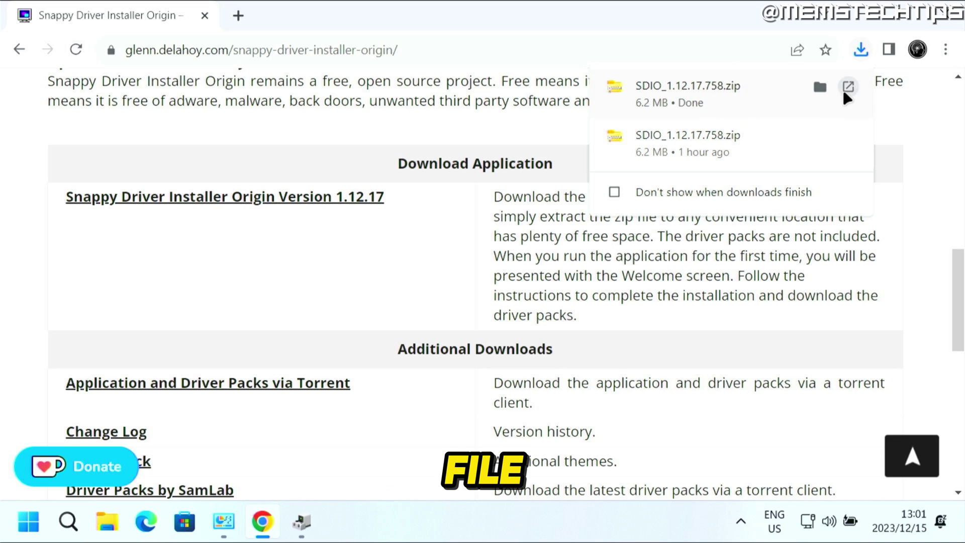
click(820, 87)
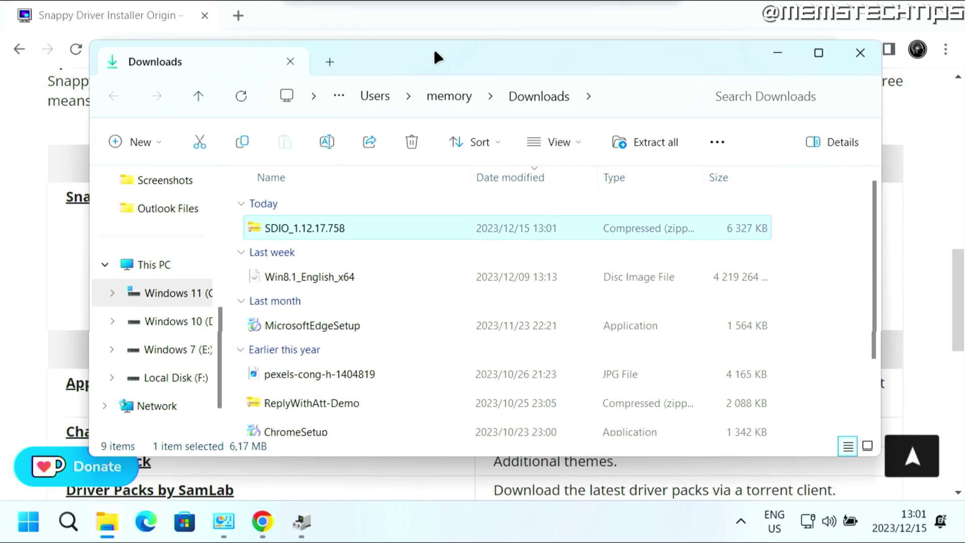
Step: Extract SDIO_1.12.17.758.zip into its own SDIO_1.12.17.758 folder in Downloads
right_click(358, 230)
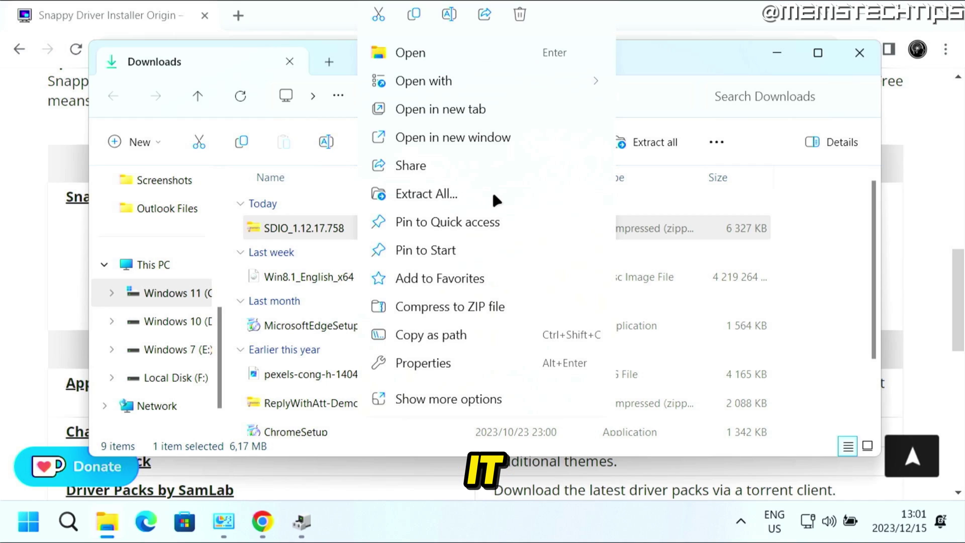
click(456, 193)
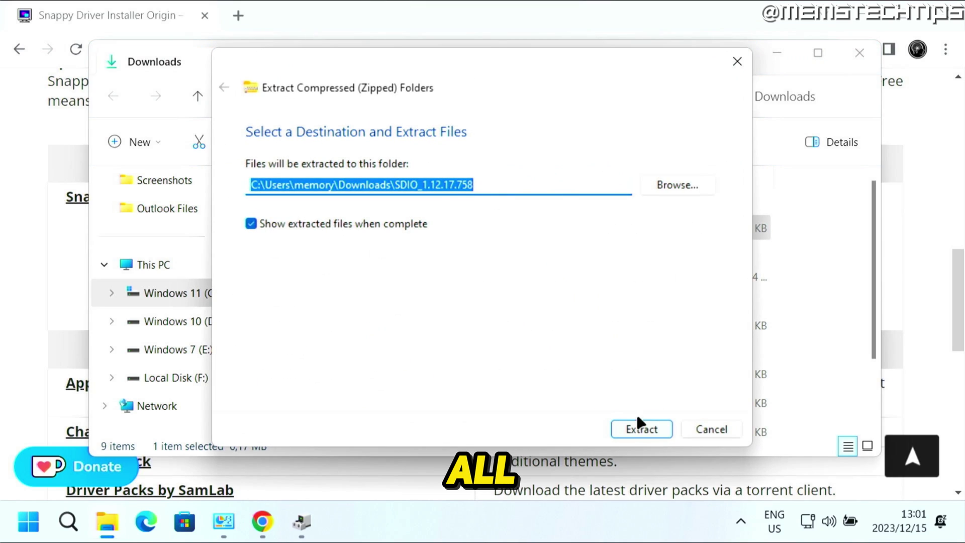
click(641, 430)
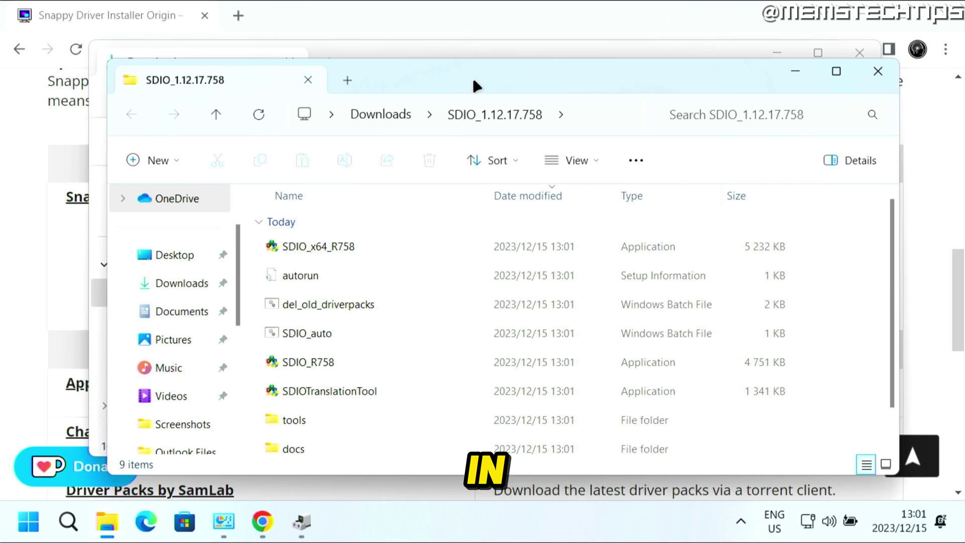
drag(475, 85, 461, 62)
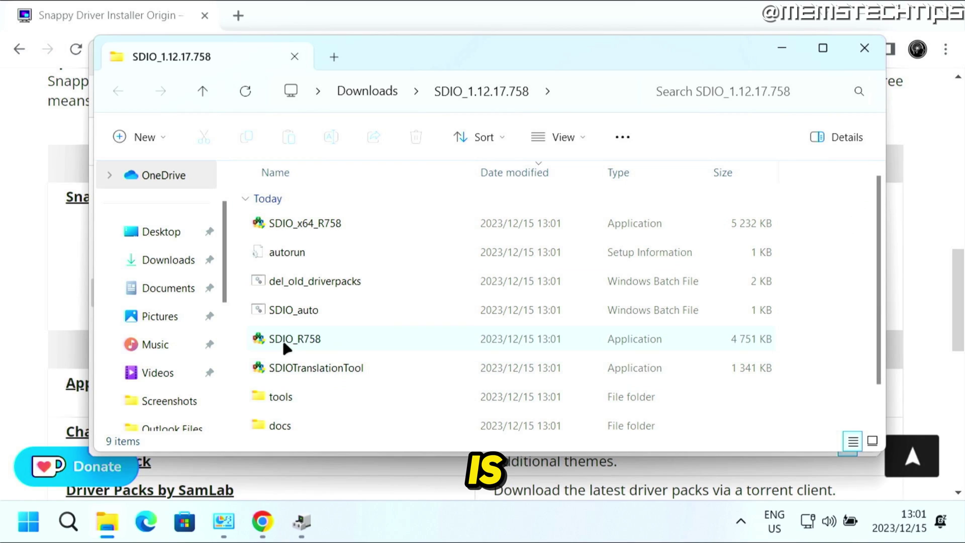
mouse_move(304, 338)
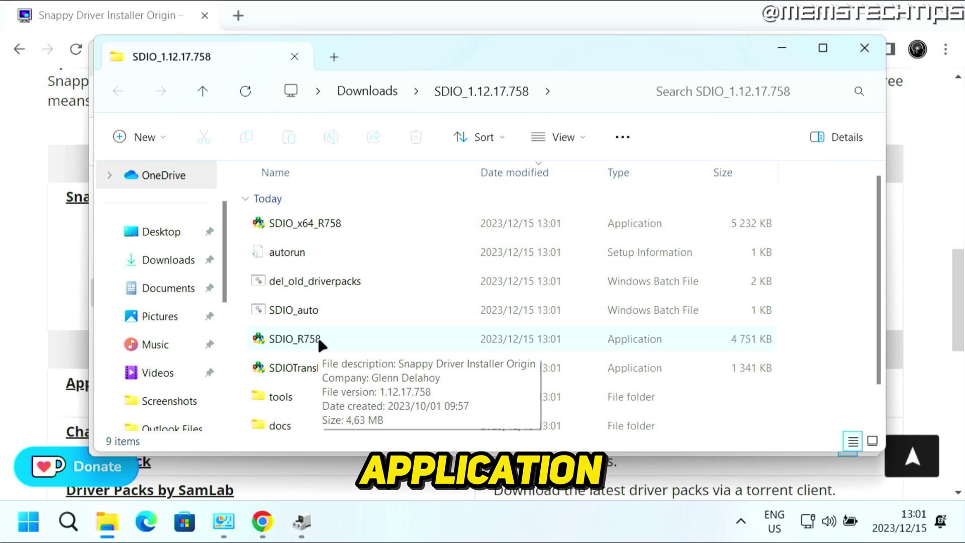
Step: Launch SDIO_R758, accept the license, and choose to download only the driver indexes
double_click(327, 338)
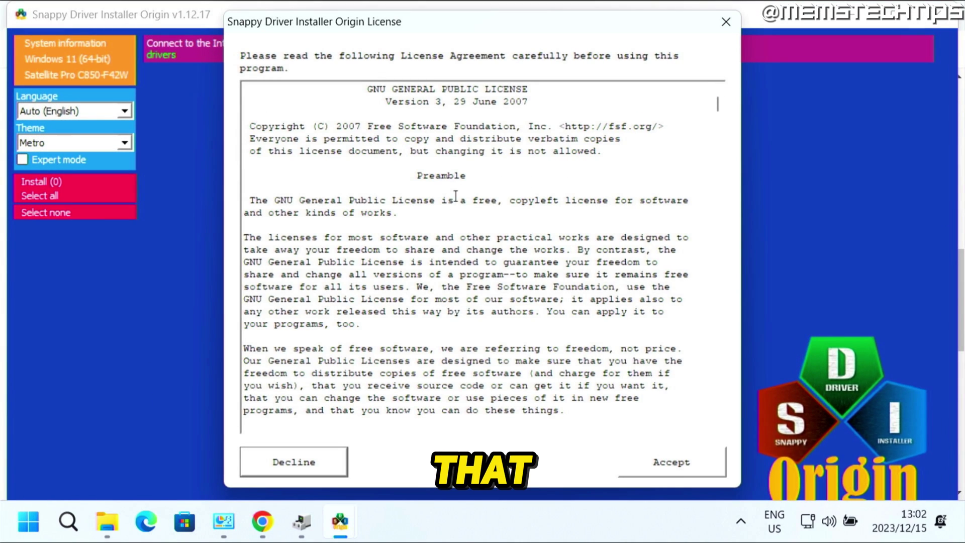
click(694, 463)
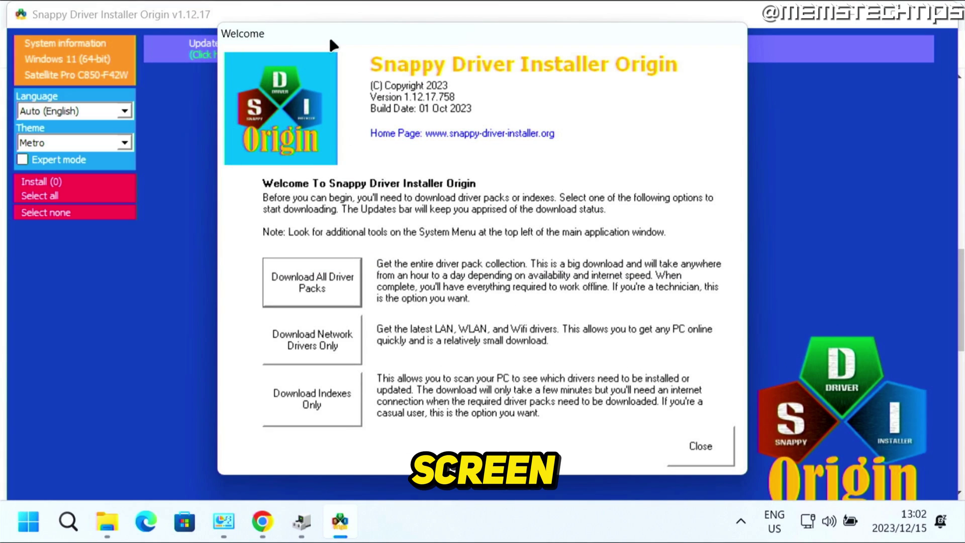
click(335, 400)
Step: Download the driver packs limited to This PC Only, confirming the selection
click(213, 51)
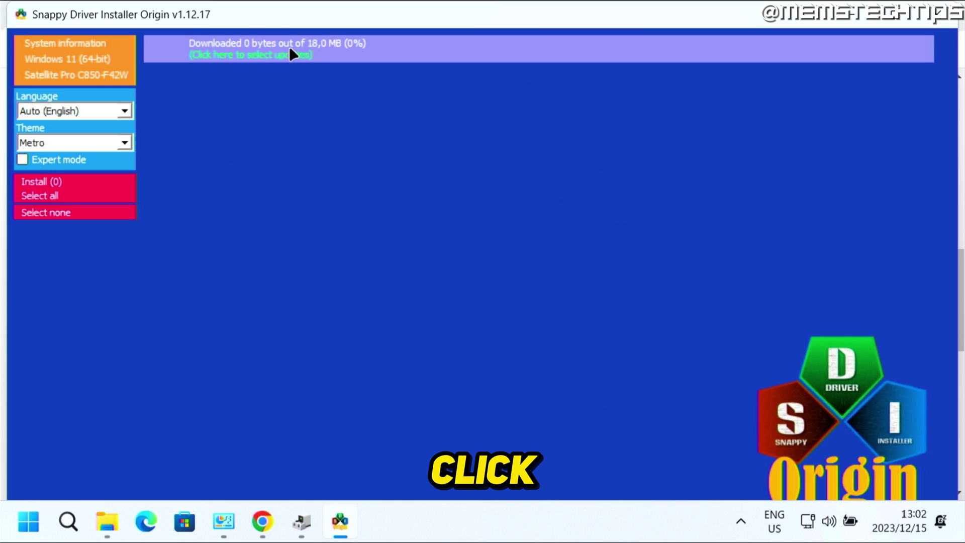
click(249, 48)
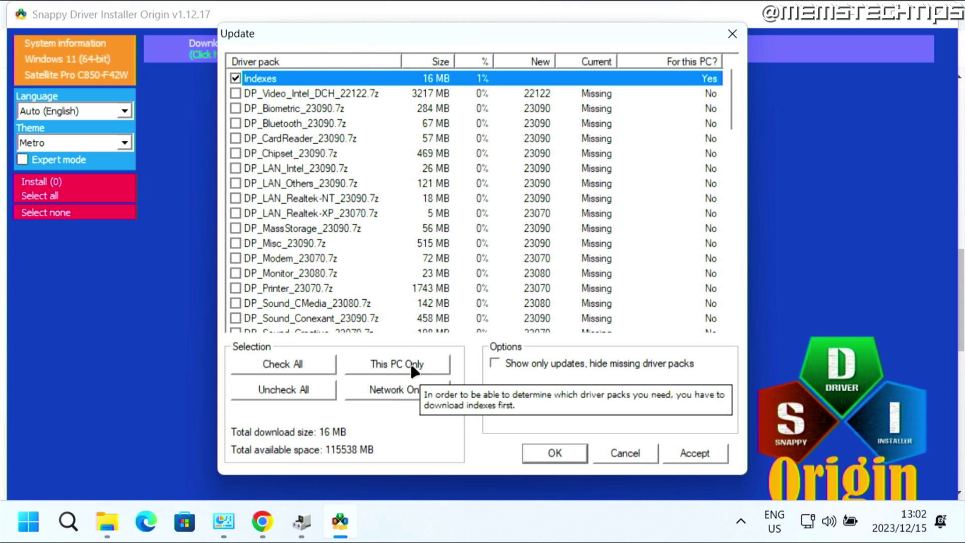
click(423, 367)
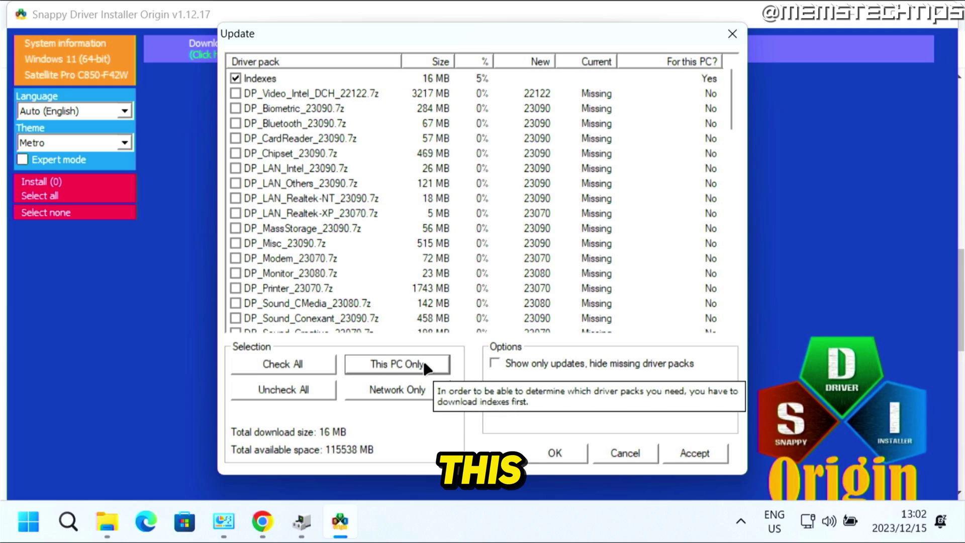
click(706, 455)
click(559, 450)
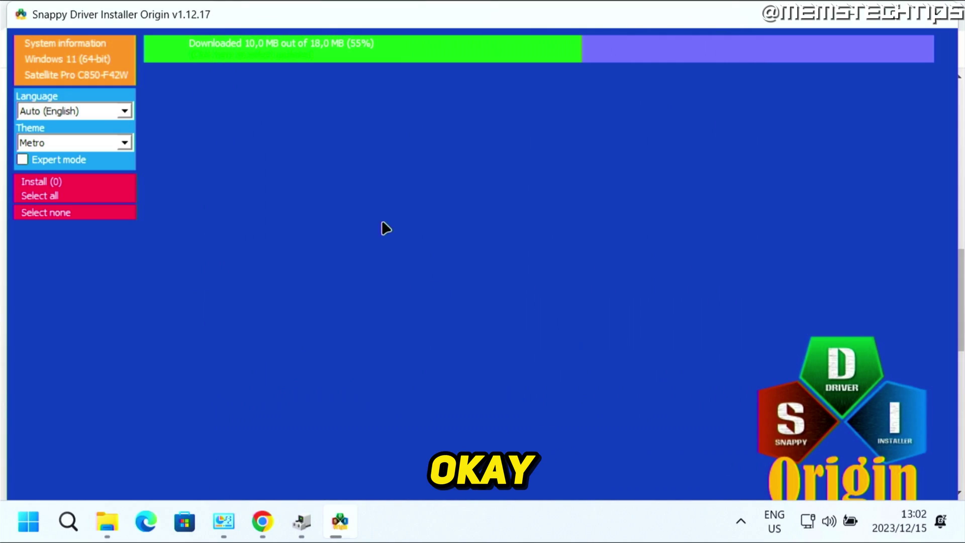
mouse_move(241, 50)
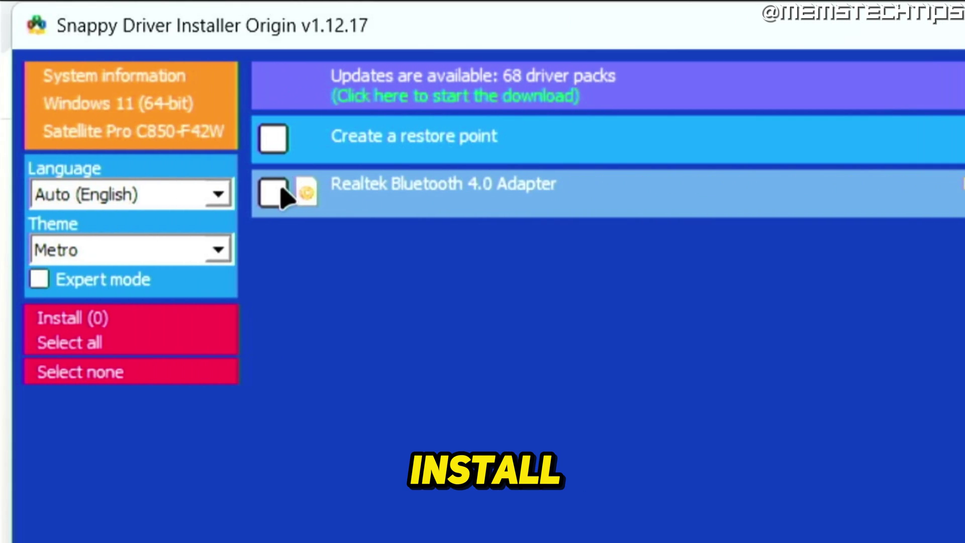
Step: Install the ticked Realtek Bluetooth 4.0 Adapter driver, then hide the Installation completed notice
click(275, 193)
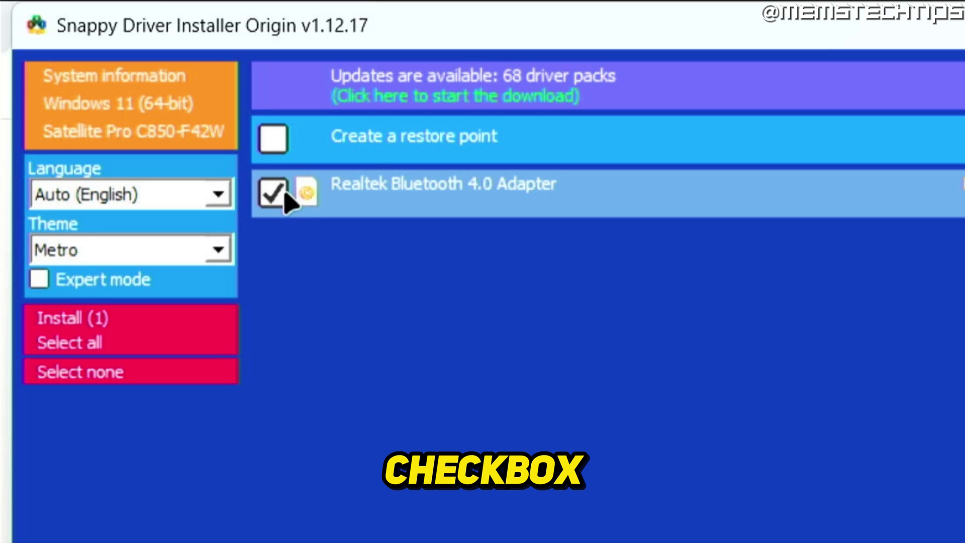
click(133, 322)
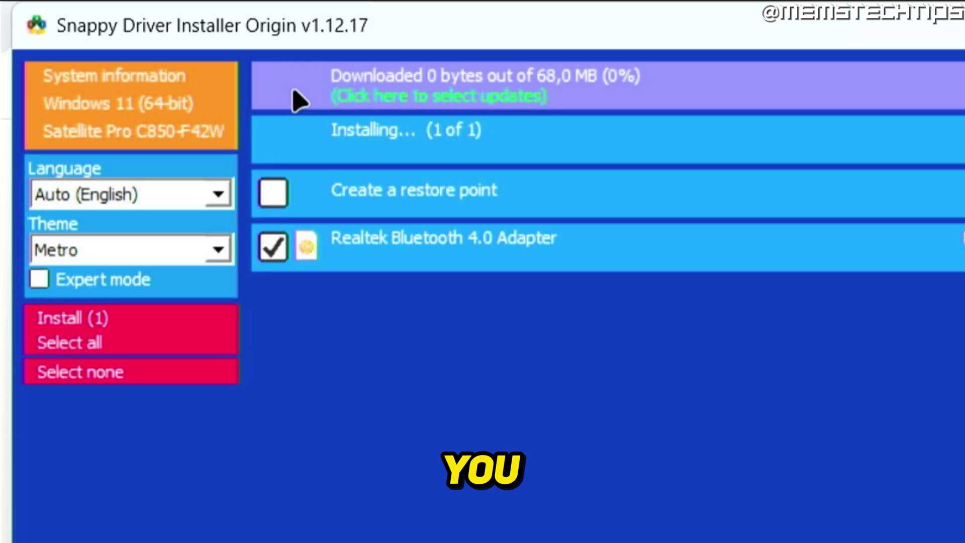
mouse_move(302, 93)
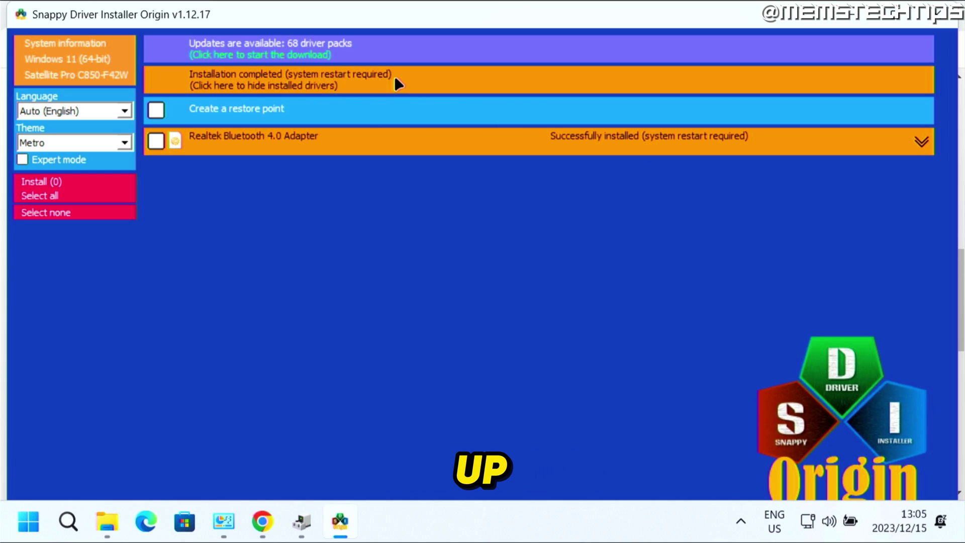
click(412, 79)
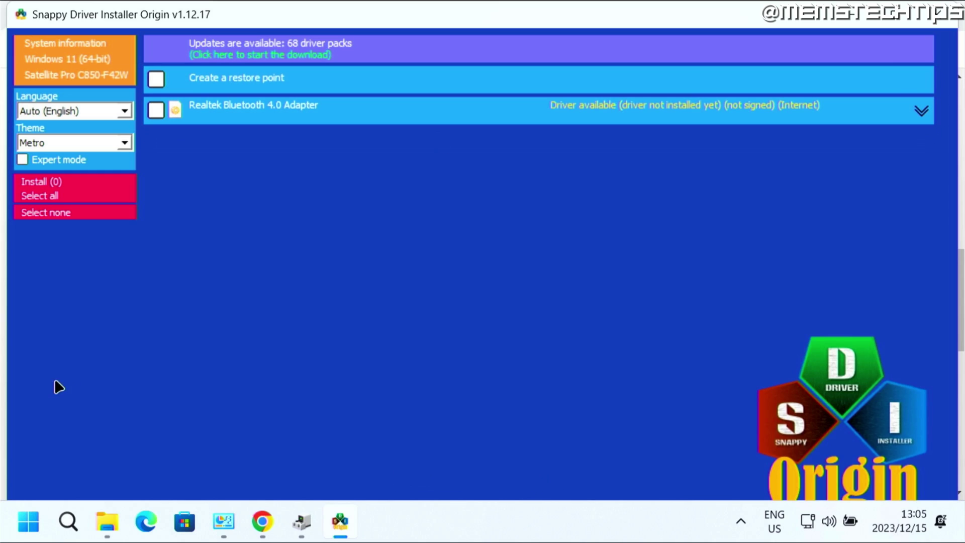
Step: Restart Windows, then reopen Device Manager from the Start button's quick menu
click(22, 521)
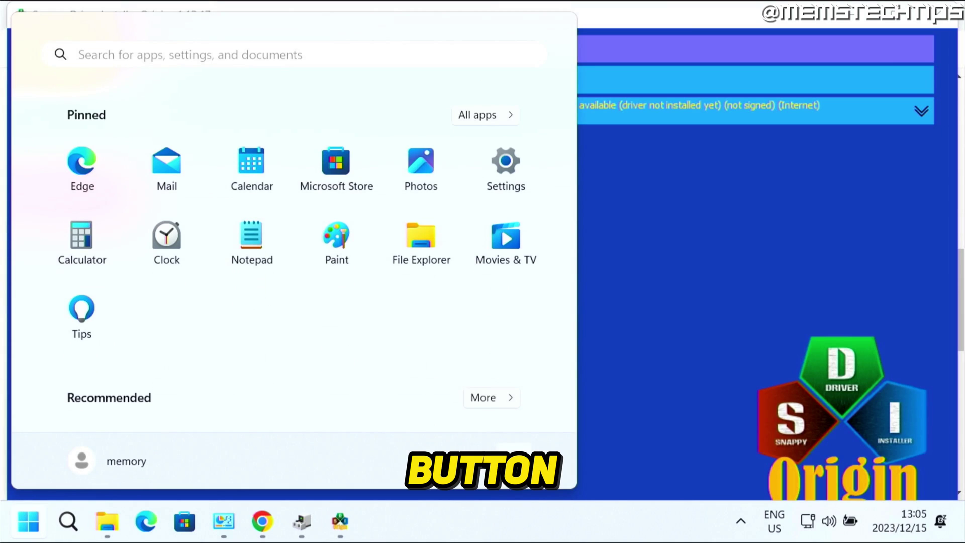
click(513, 456)
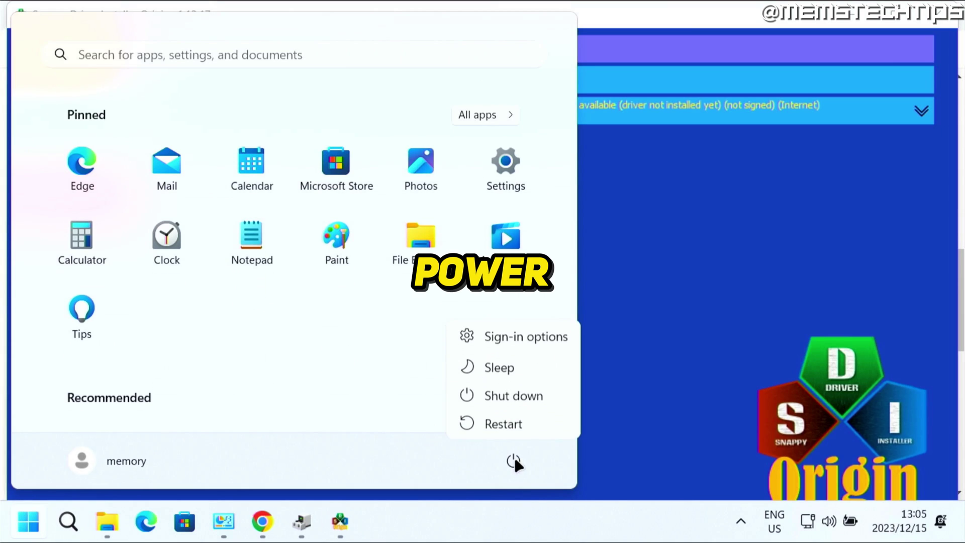
click(518, 424)
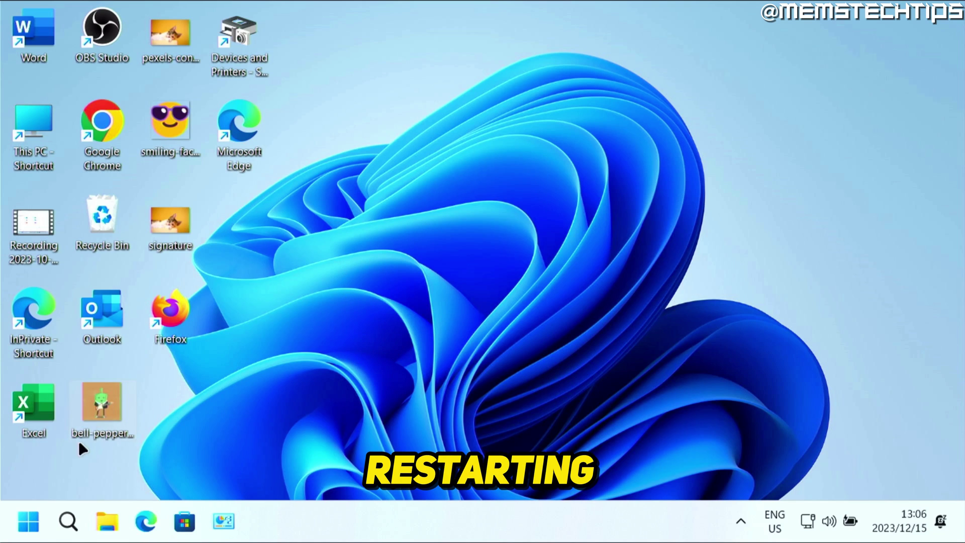
right_click(30, 524)
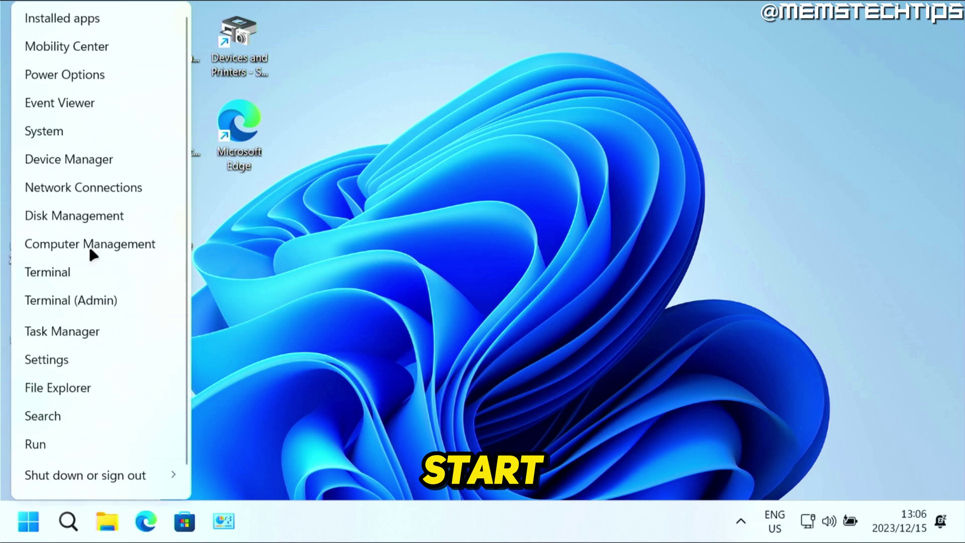
click(107, 160)
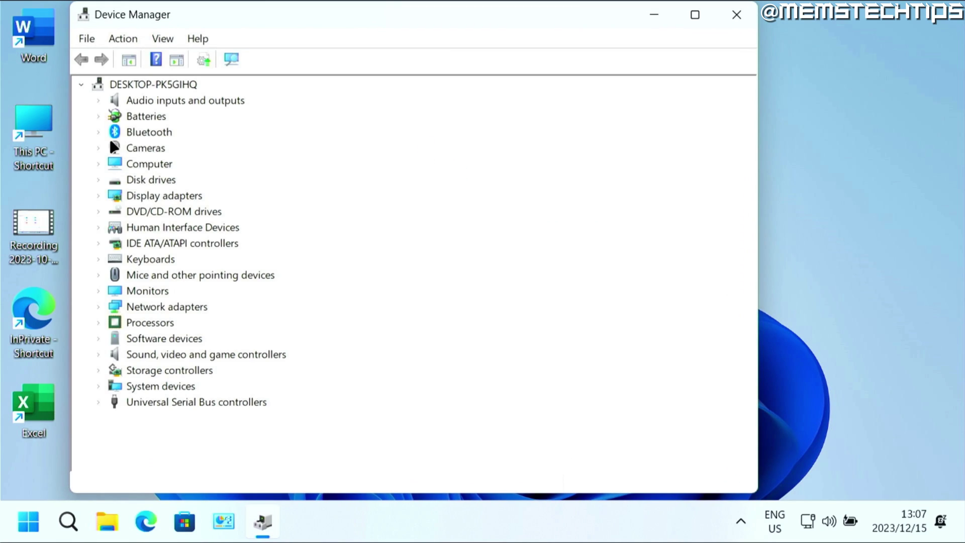
Step: Check the Realtek Bluetooth 4.0 Adapter under Bluetooth shows no warning, then close Device Manager
double_click(135, 133)
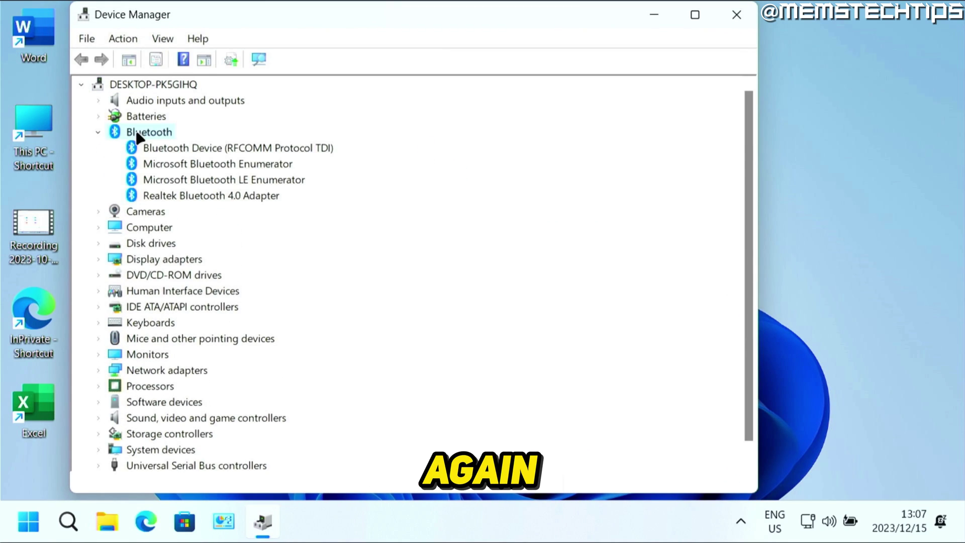
click(237, 195)
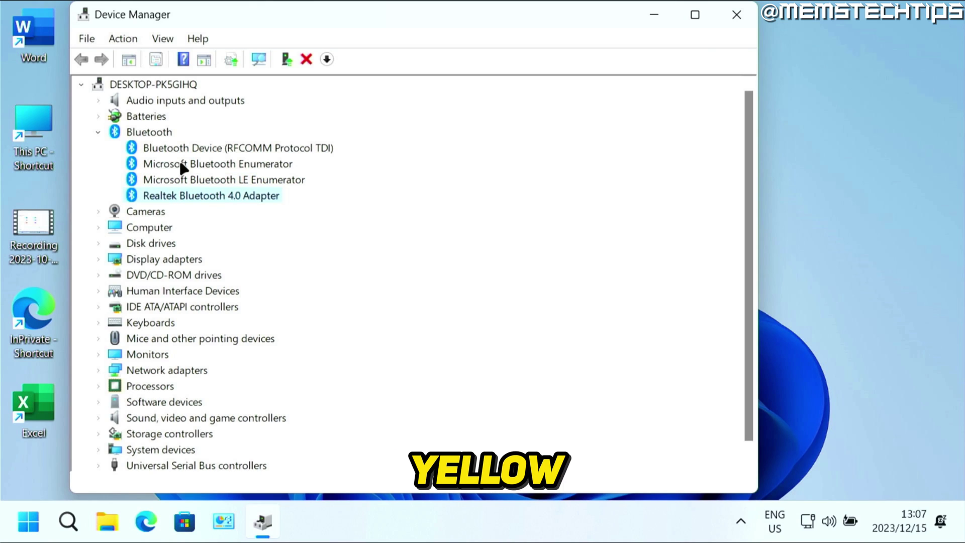
click(737, 14)
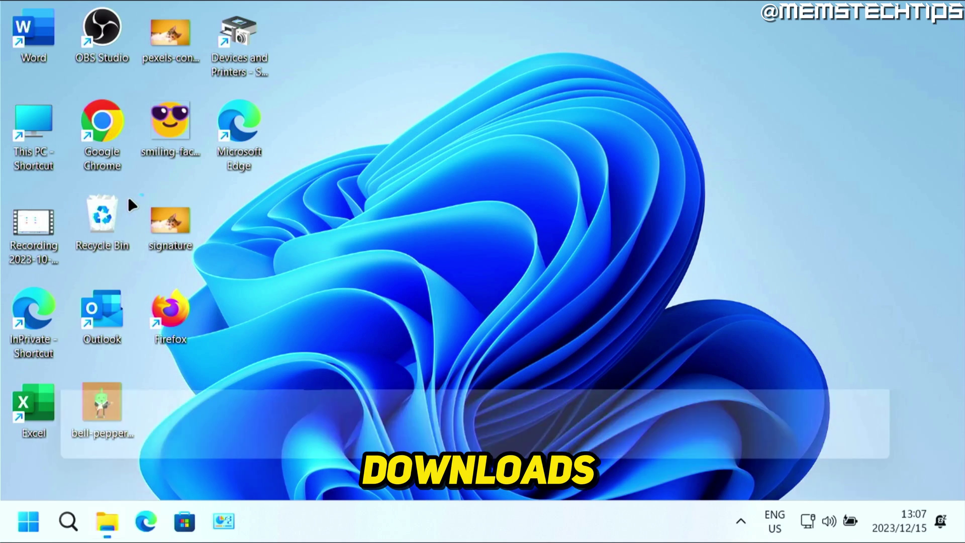
Step: Run SDIO_R758 from Downloads > SDIO_1.12.17.758 and accept its license agreement
key(super+e)
click(80, 289)
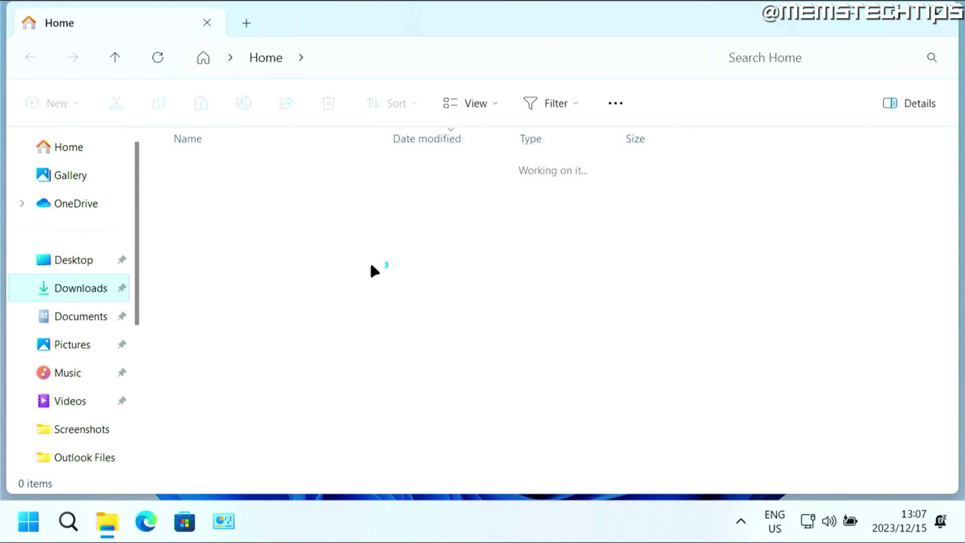
double_click(266, 219)
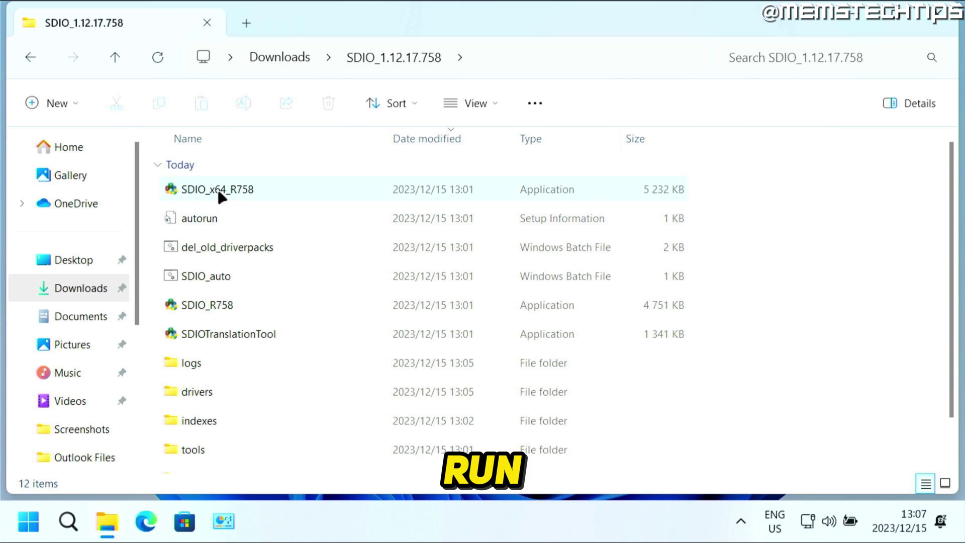
click(229, 304)
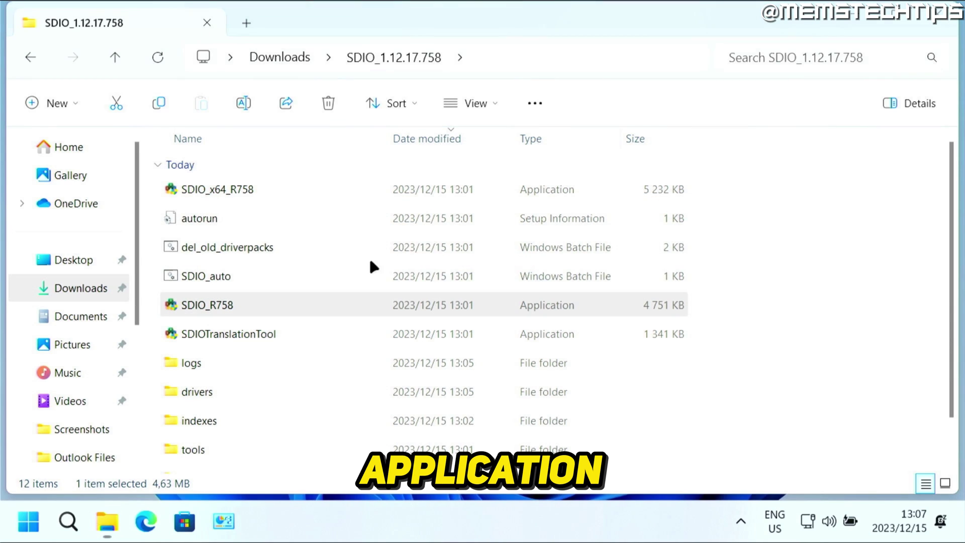
key(Return)
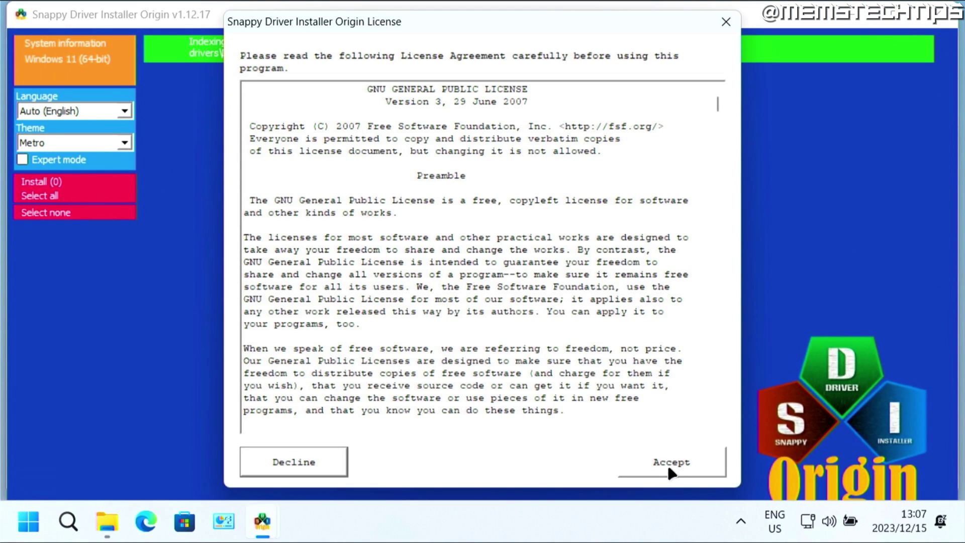
click(668, 463)
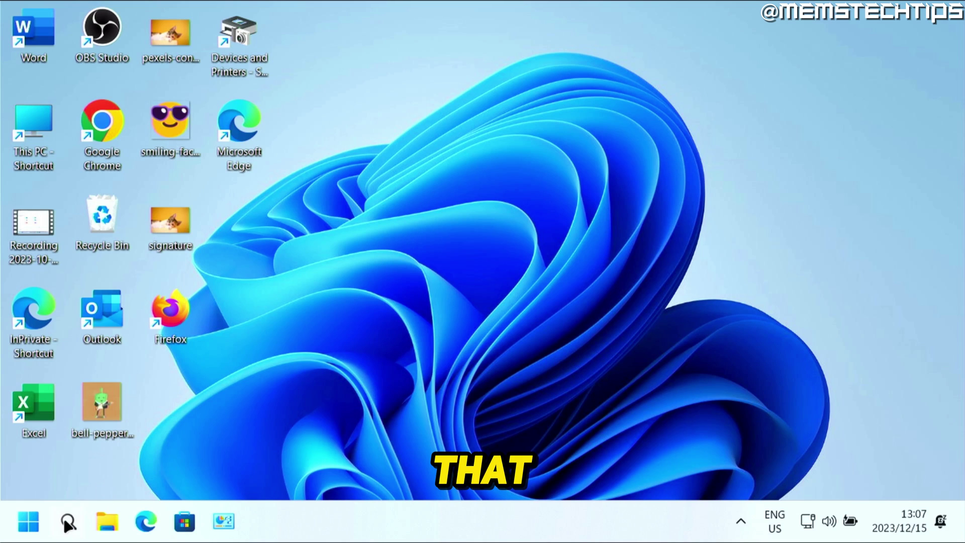
Step: Open Bluetooth and other devices settings via a 'bluetooth' search, then switch Bluetooth off and on
click(68, 521)
text(bluetooth)
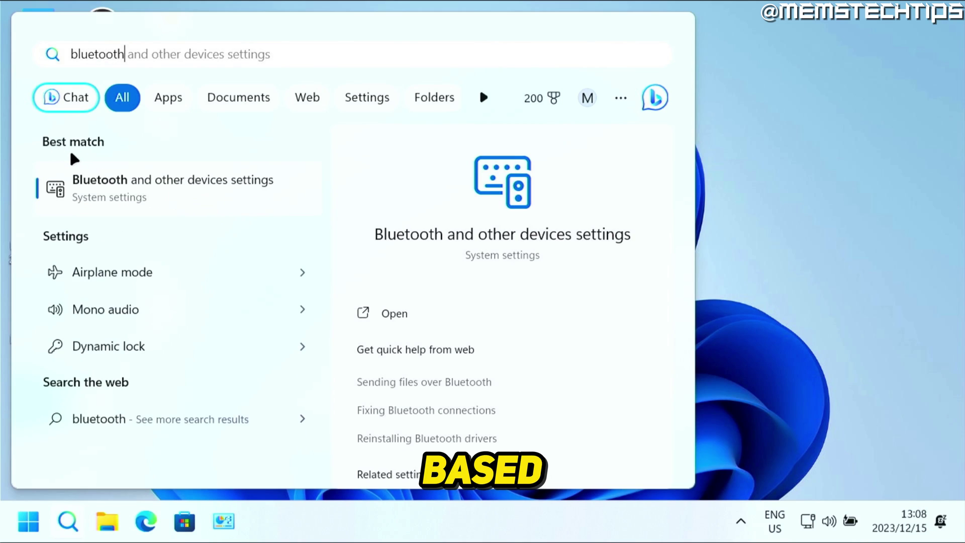
click(149, 197)
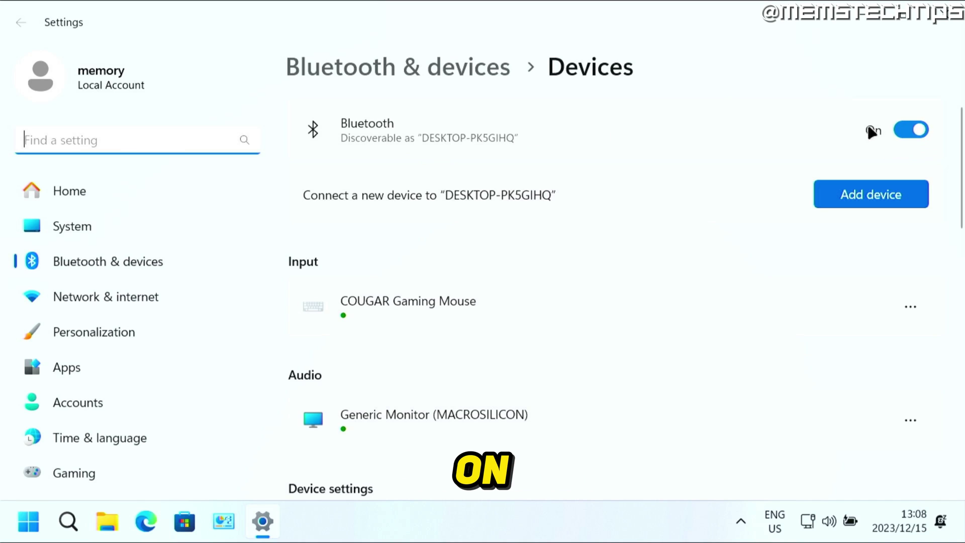
click(909, 132)
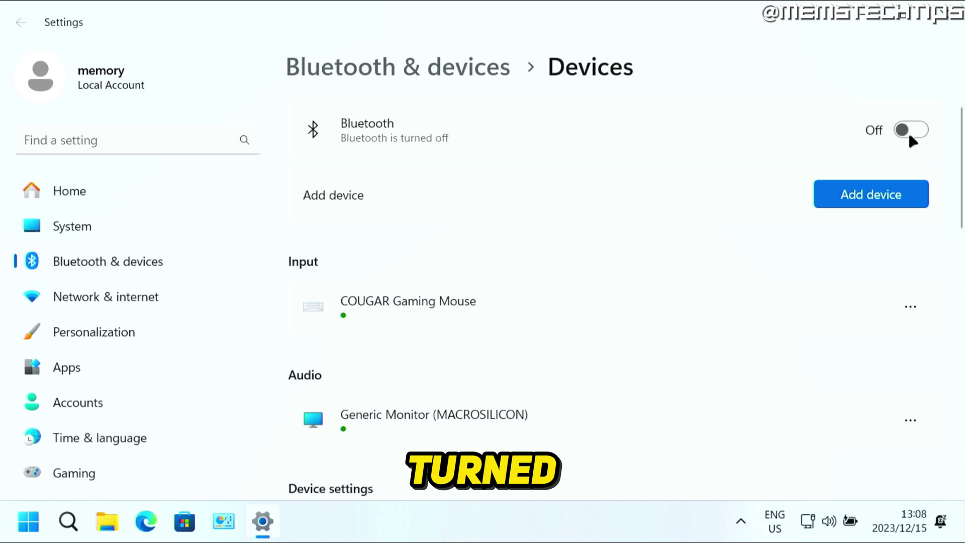
click(909, 131)
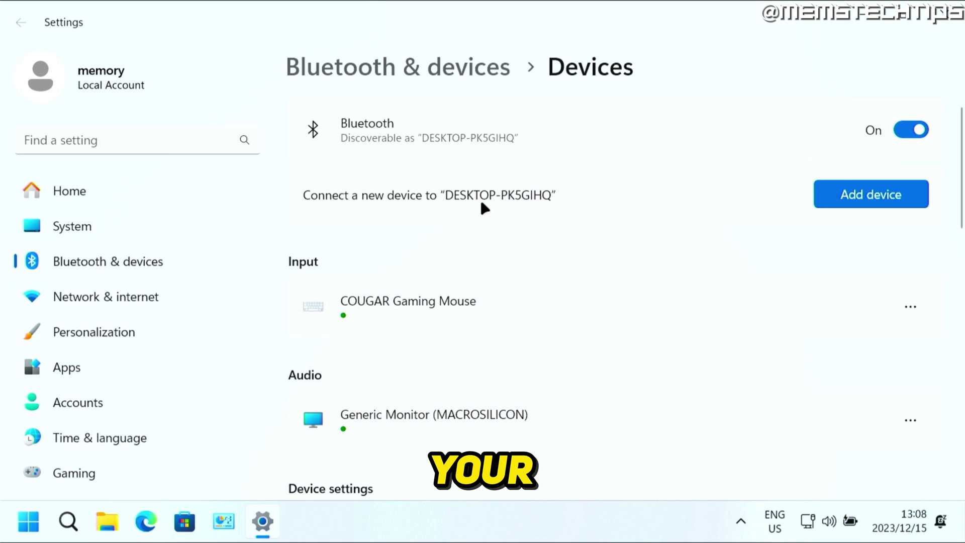
Step: Add the Redmi Note 11 Pro as a Bluetooth device, confirming the matching PIN, and finish
click(889, 200)
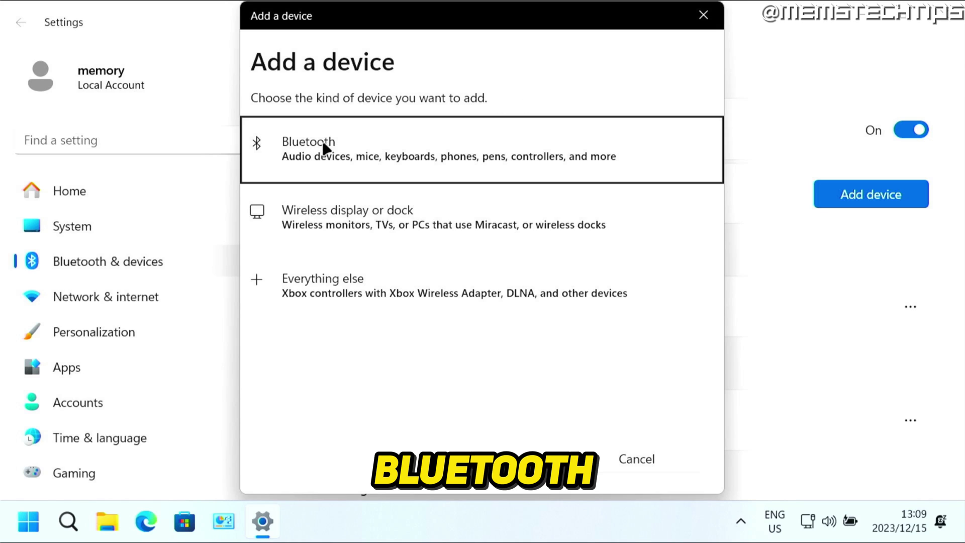
click(340, 145)
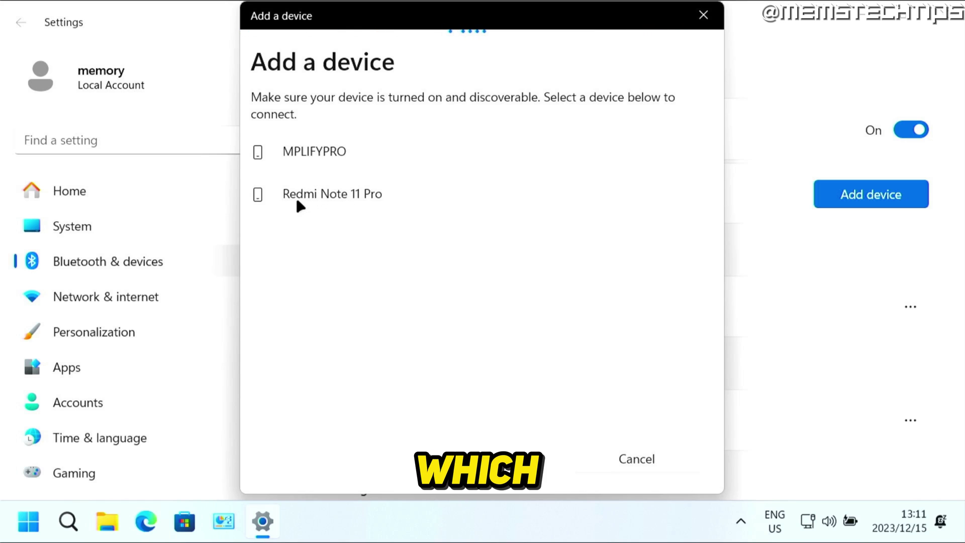
click(332, 195)
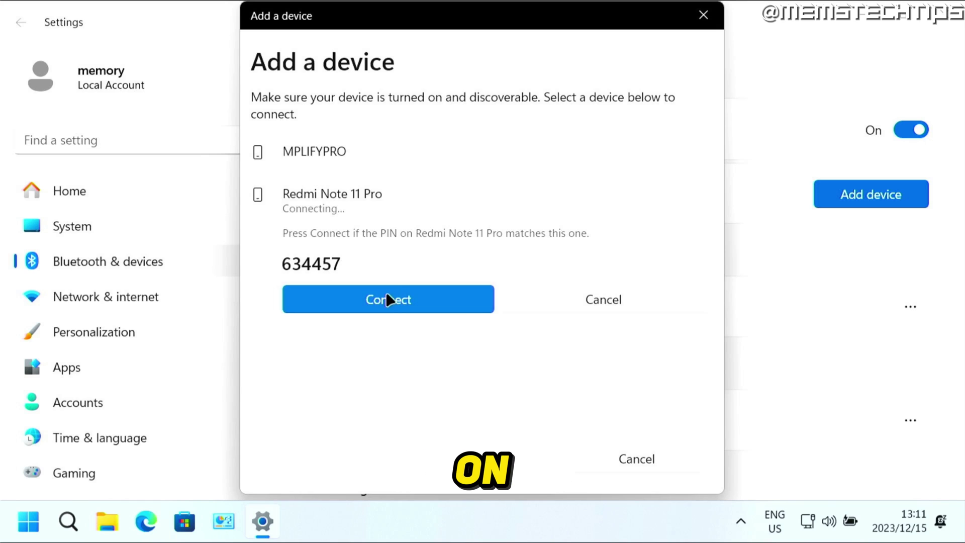
click(440, 308)
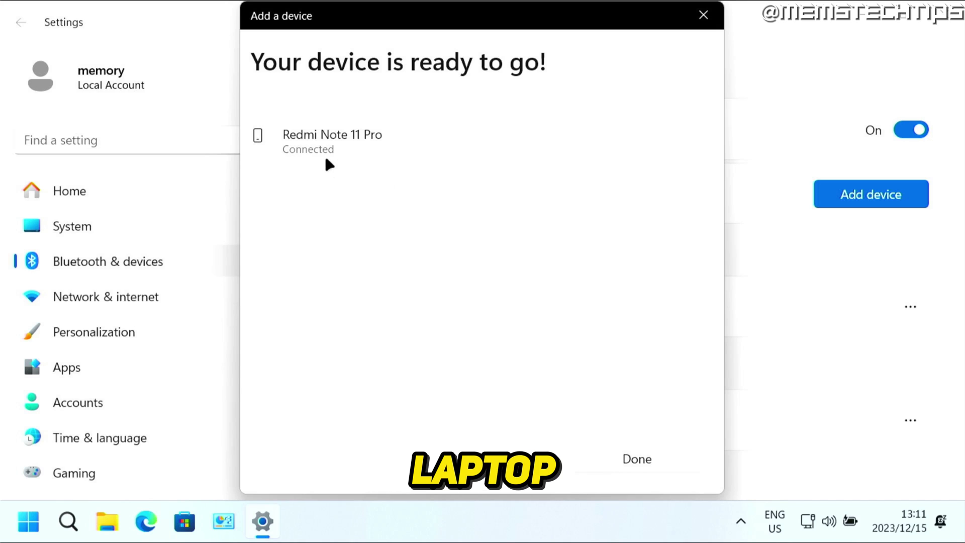
click(615, 458)
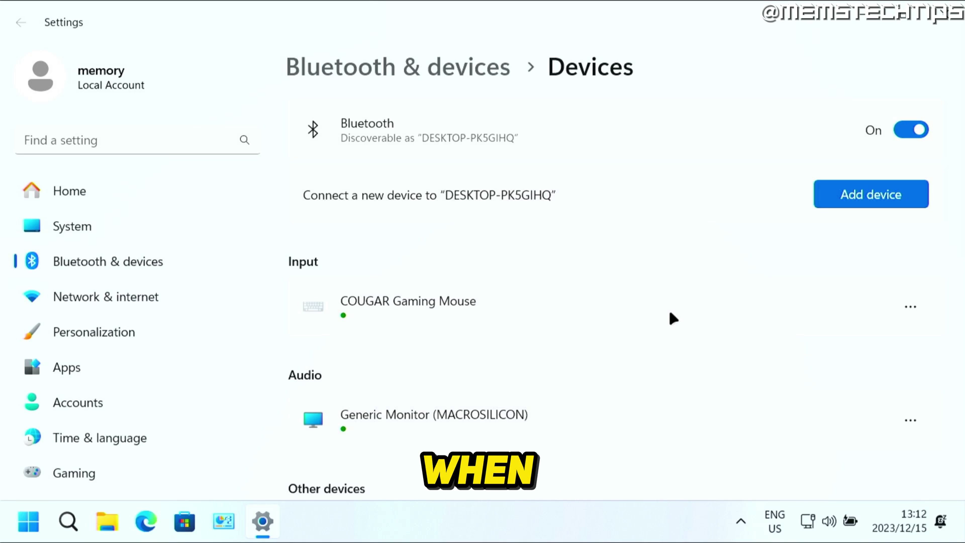
Step: Pair the Mamba headset via Bluetooth so it shows under Audio as Connected mic, audio
click(875, 193)
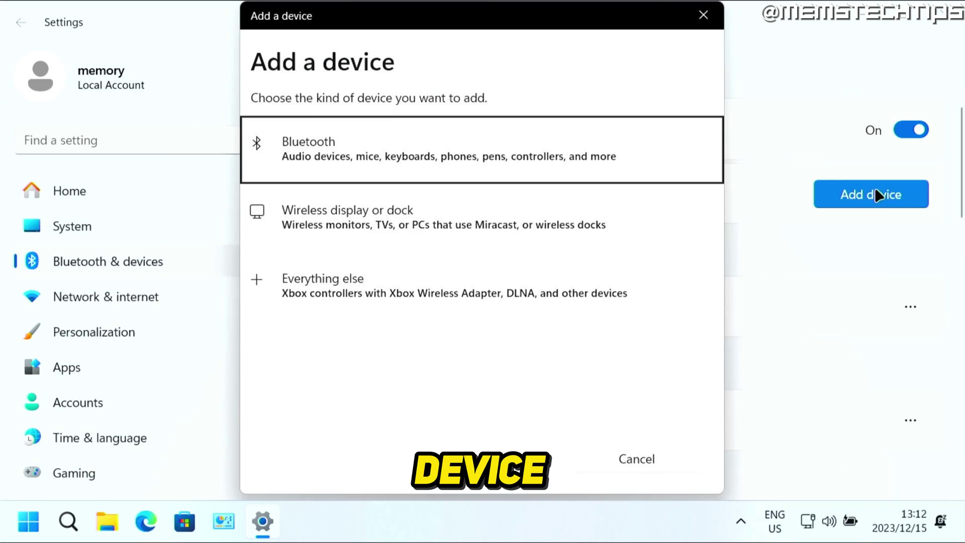
click(353, 148)
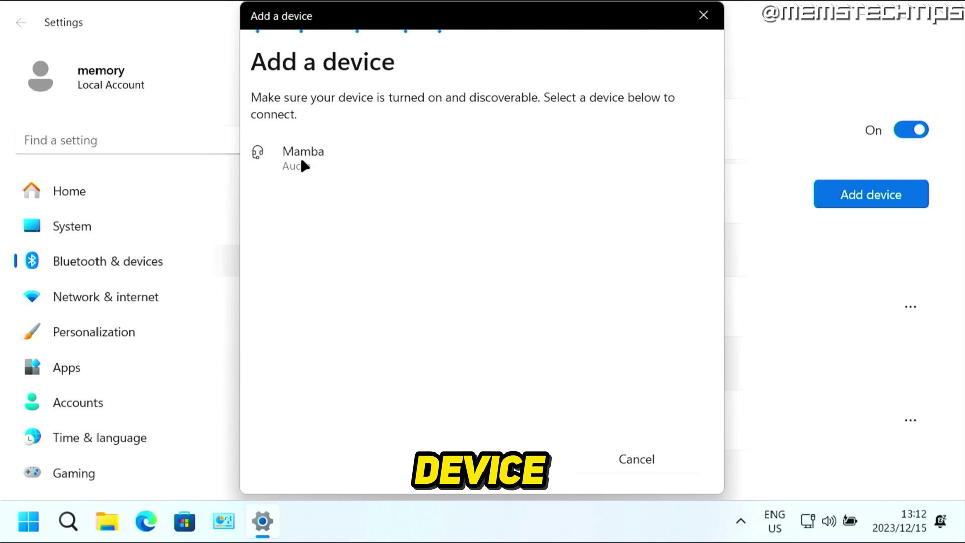
click(337, 161)
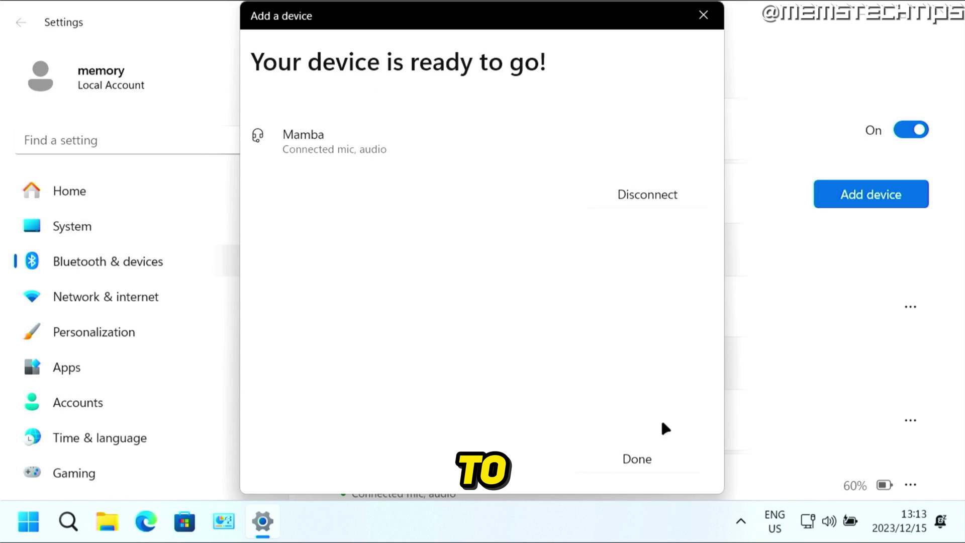
click(663, 458)
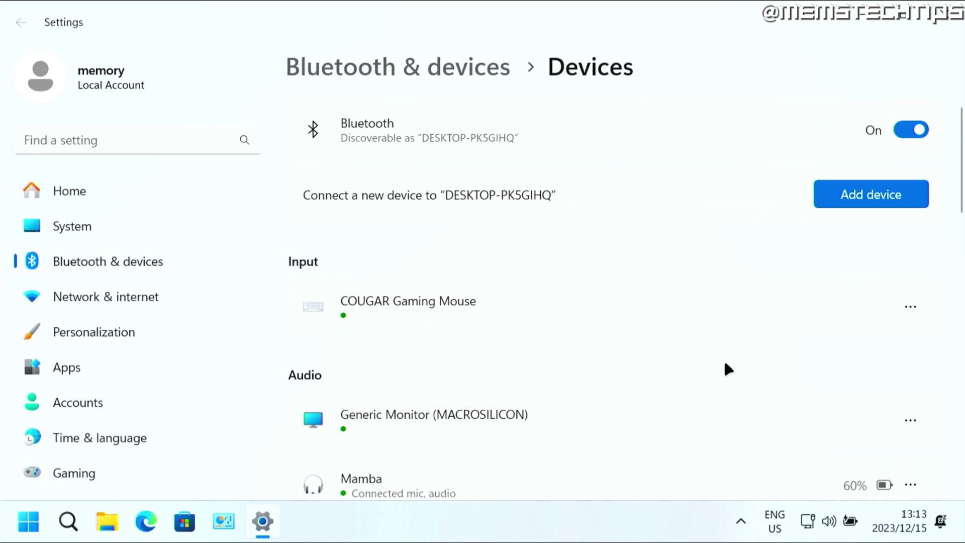
Step: Raise the speaker volume slightly from Quick Settings
click(830, 523)
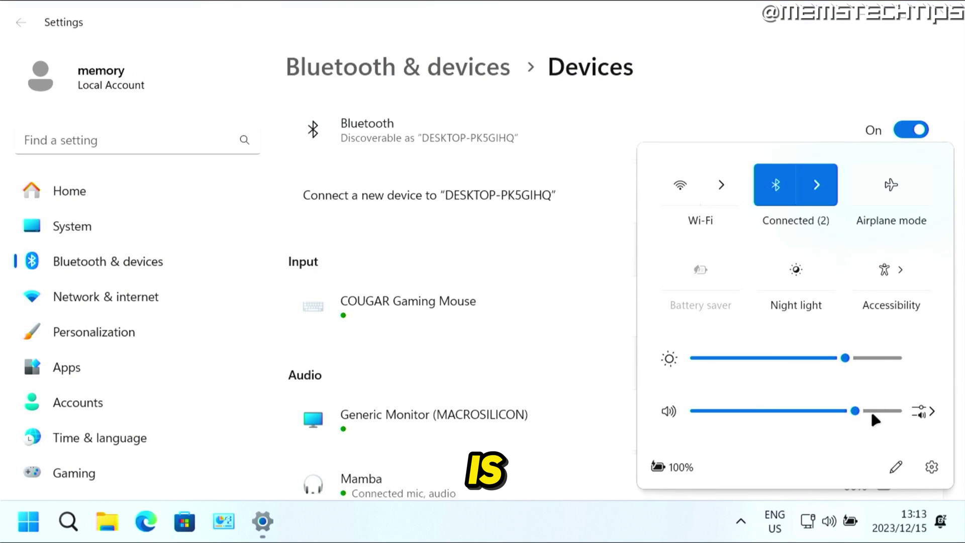
drag(872, 414, 882, 411)
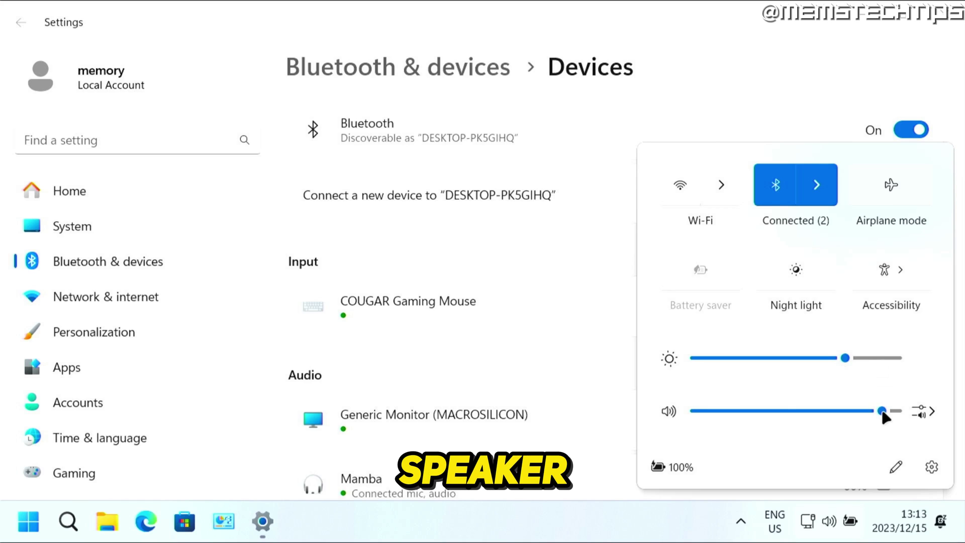
click(680, 34)
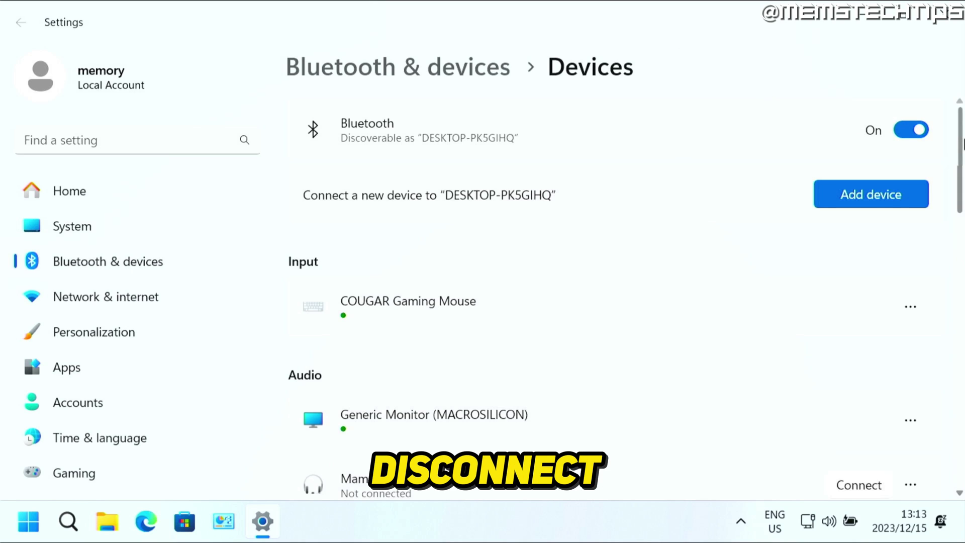
Step: Scroll down the Bluetooth & devices page to the Related settings links
scroll(963, 202, down, 4)
scroll(963, 203, down, 1)
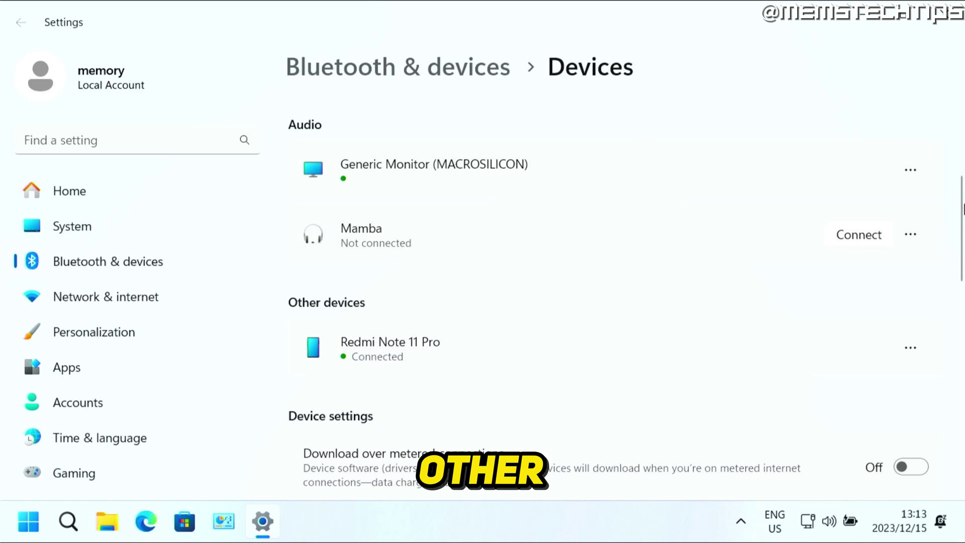
drag(960, 199, 964, 351)
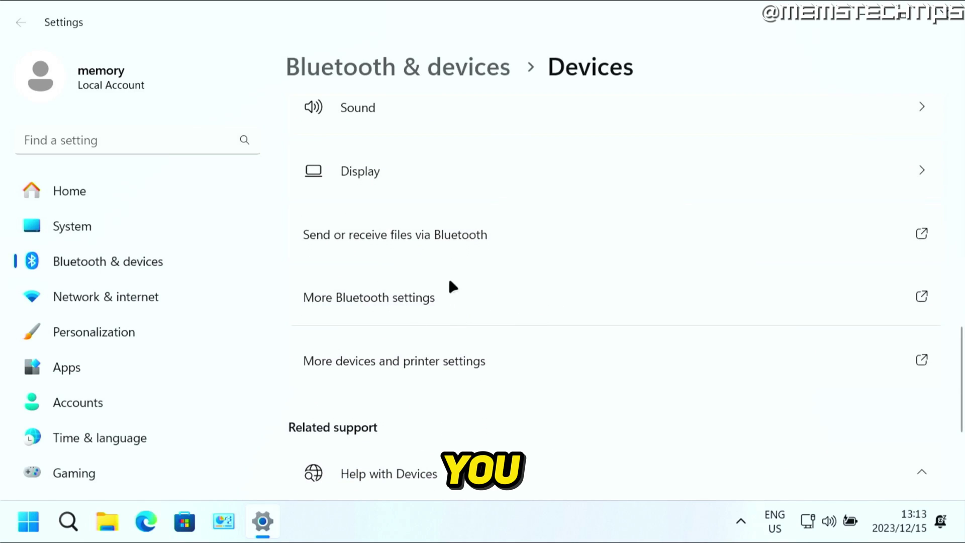
Step: In More Bluetooth settings, tick 'Allow Bluetooth devices to find this PC'
click(485, 309)
drag(252, 48, 481, 39)
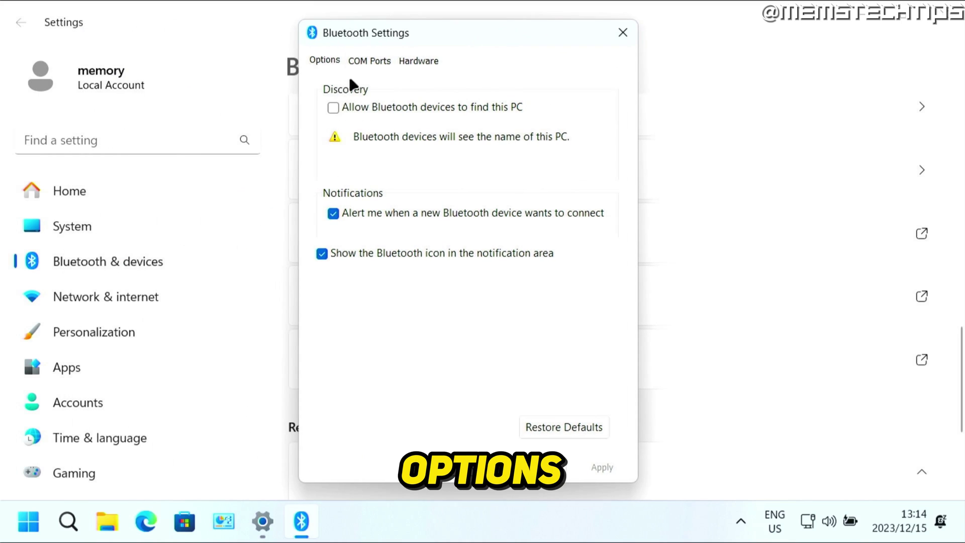
click(334, 107)
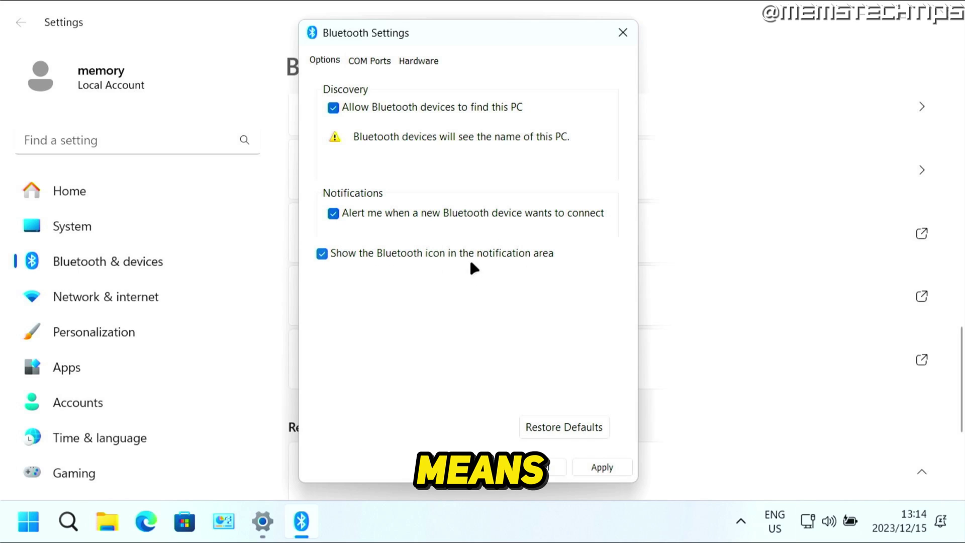
Step: Check Bluetooth status in Quick Settings and notifications, then apply and confirm the discovery setting
click(824, 520)
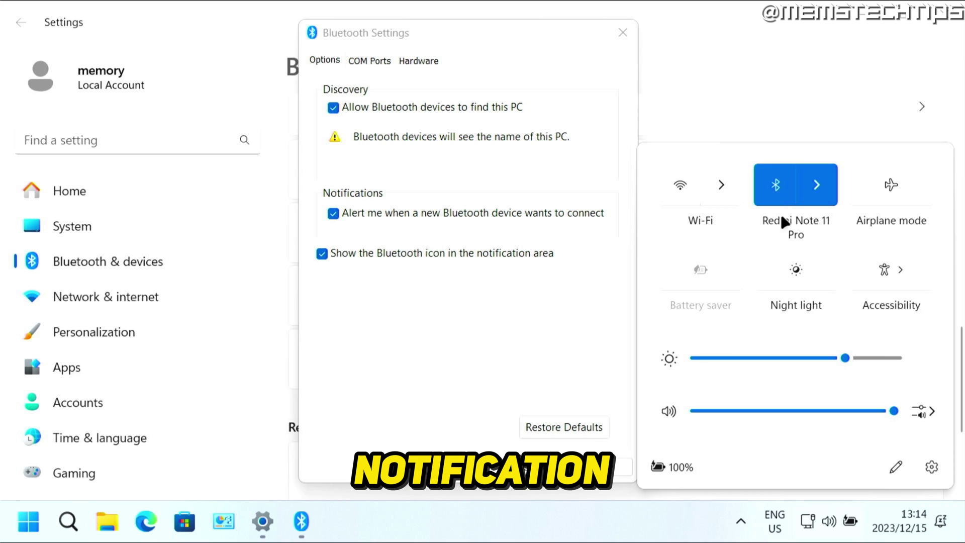
click(944, 524)
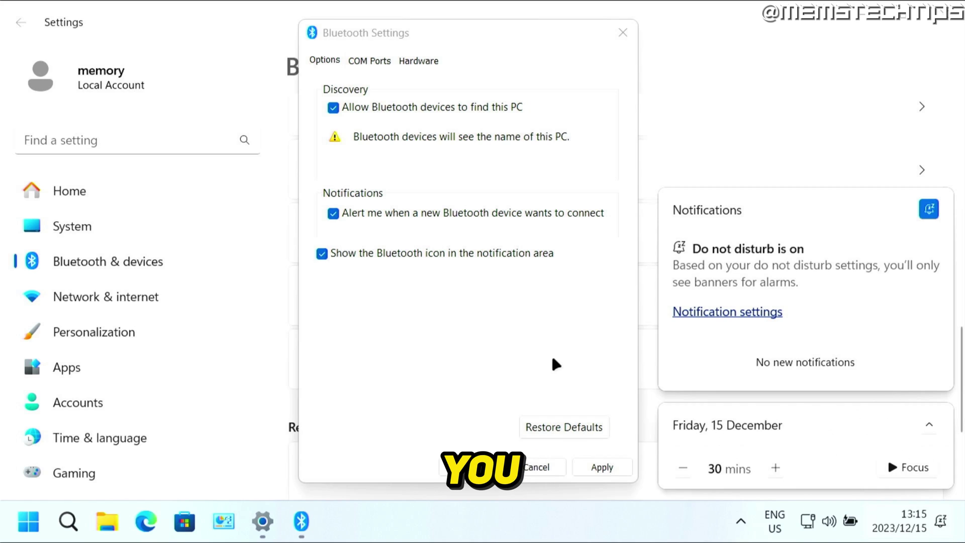
click(460, 312)
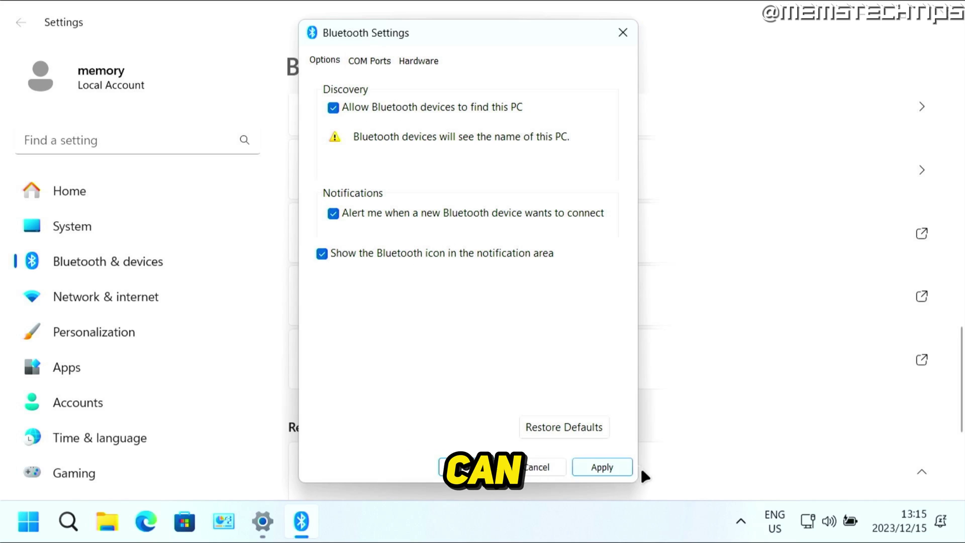
click(603, 467)
click(480, 468)
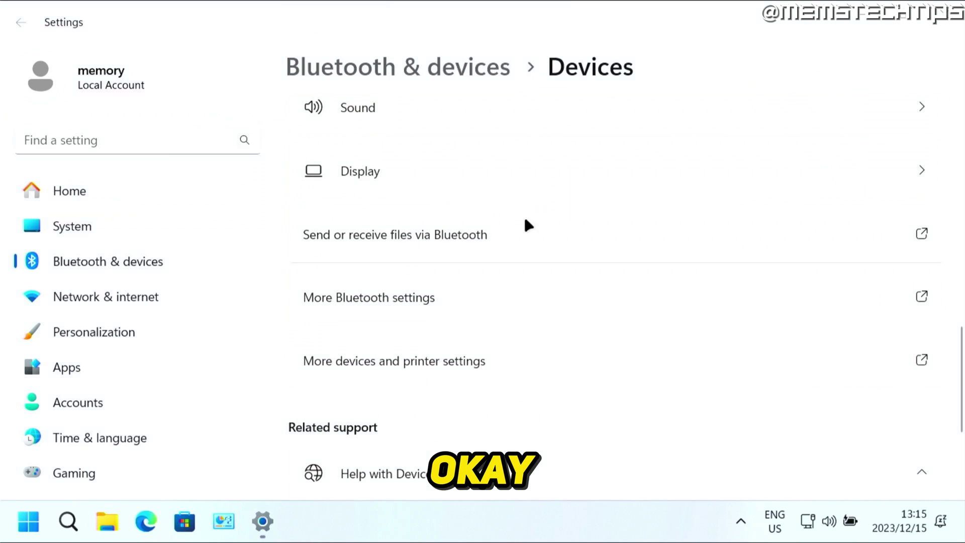
click(452, 236)
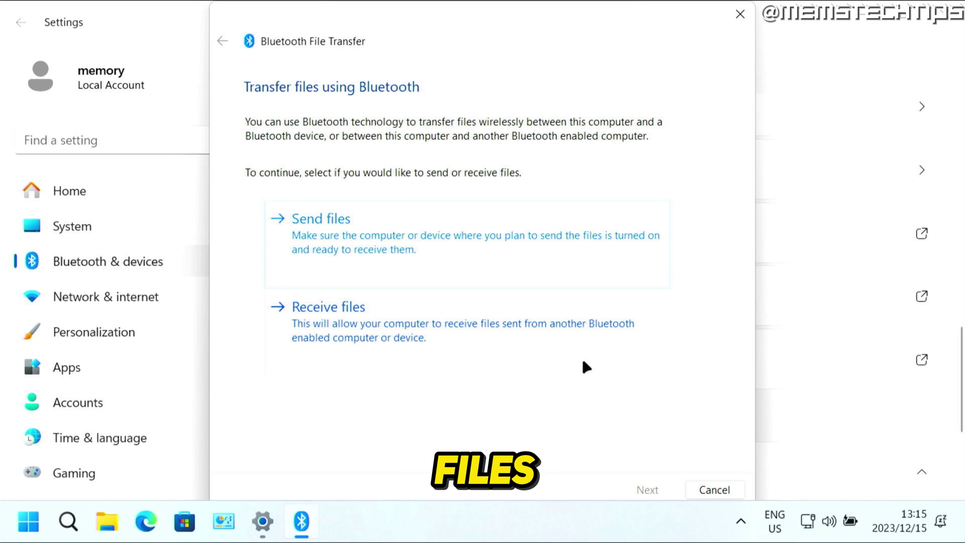
click(742, 18)
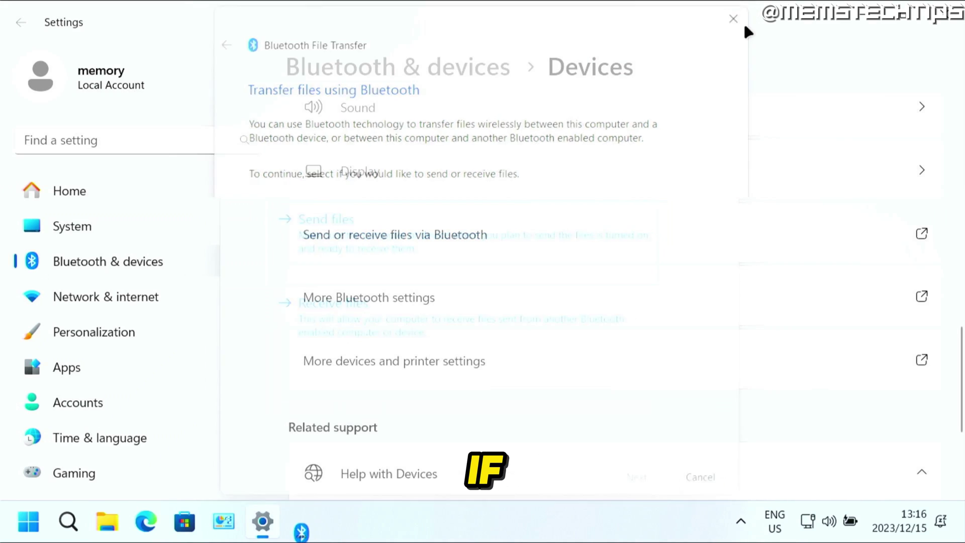
click(740, 522)
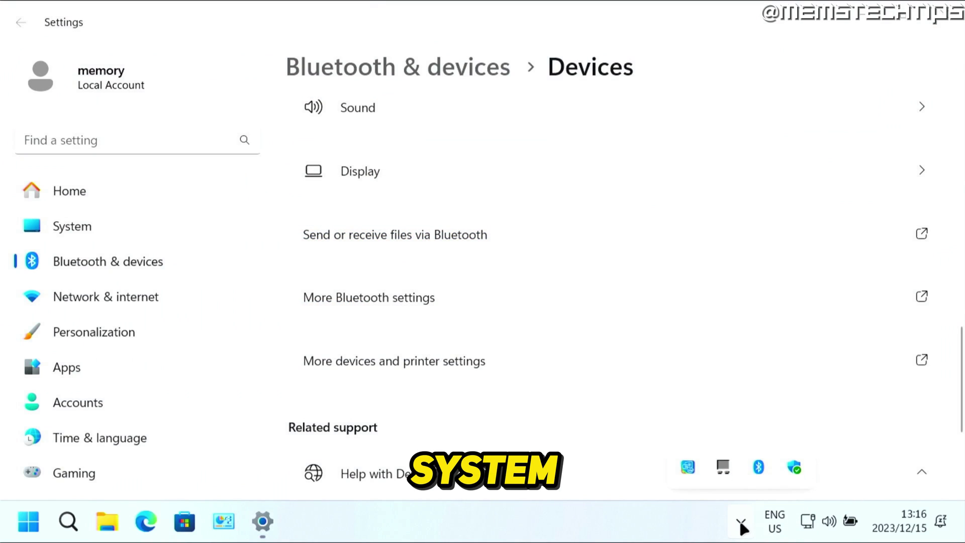
right_click(759, 469)
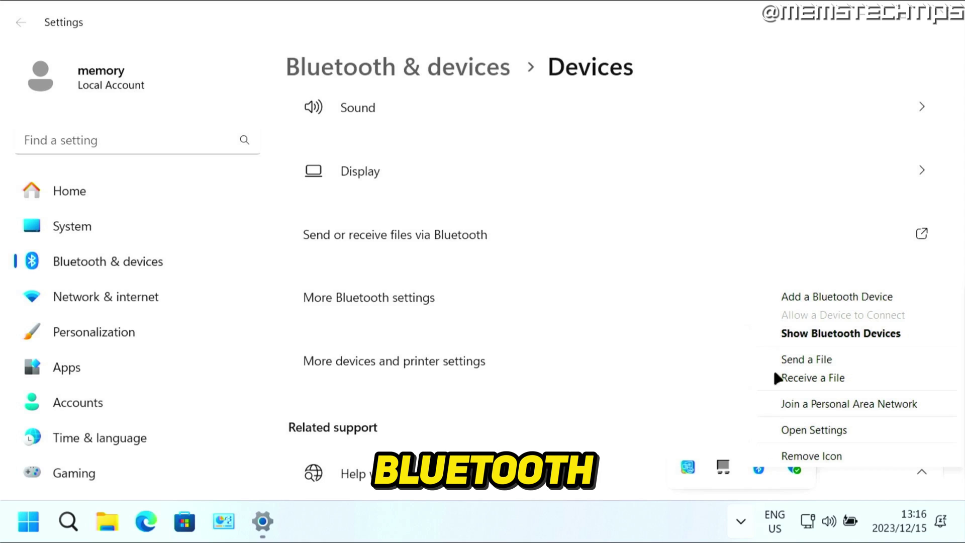
click(761, 334)
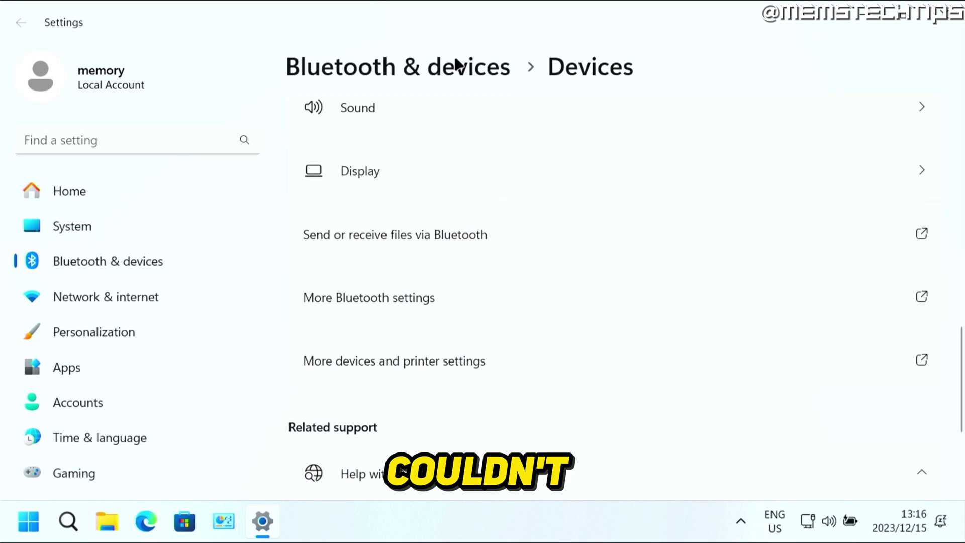
Step: Close the Settings window to return to the Windows 11 desktop
click(945, 21)
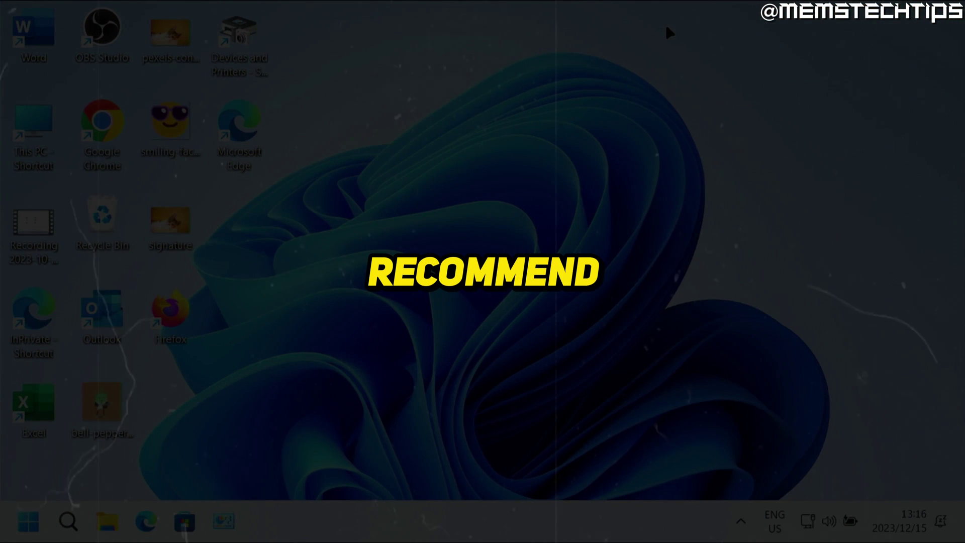